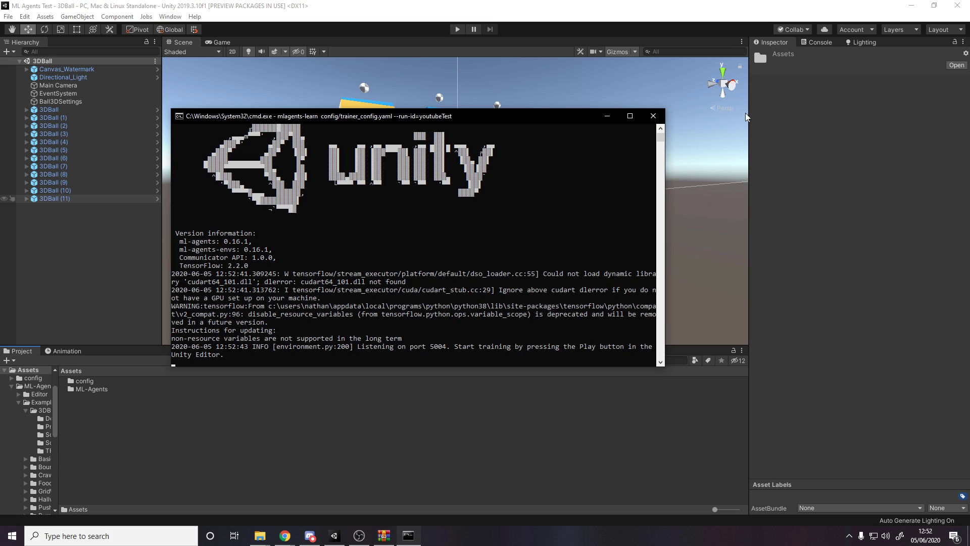
Play the 3DBall scene so its agents connect to the waiting mlagents-learn trainer
left_click(457, 29)
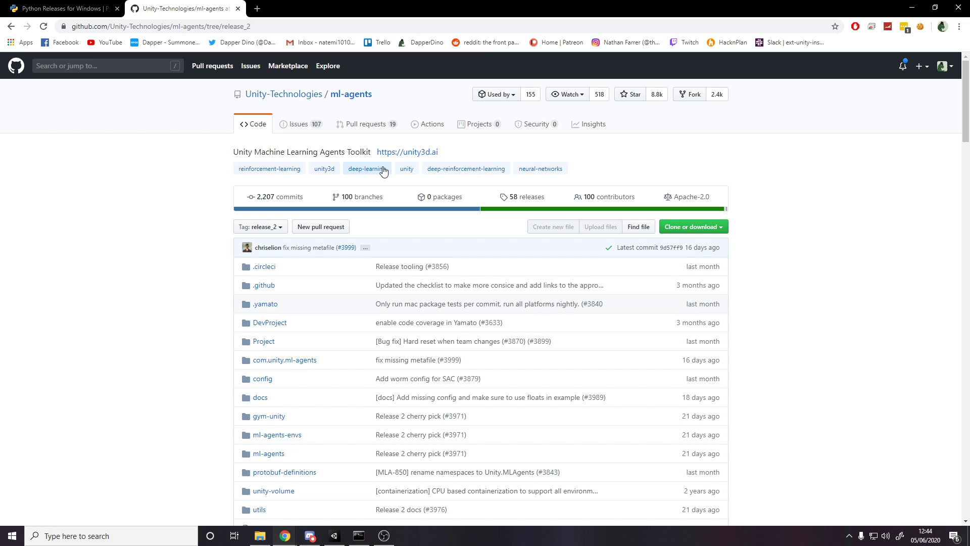
Show the 'Clone or download' options on the ml-agents release_2 GitHub page
scroll(305, 212, "down", 3)
scroll(298, 322, "up", 3)
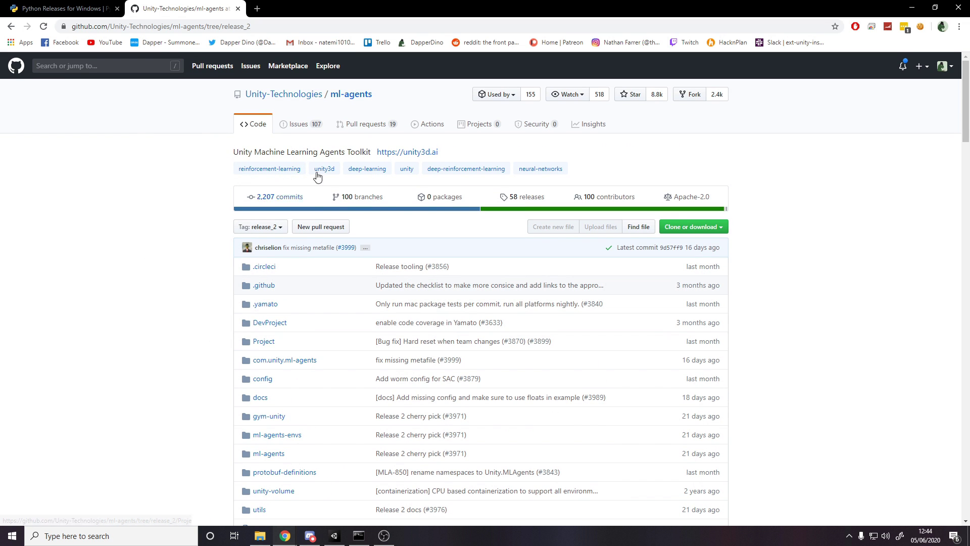
left_click(693, 226)
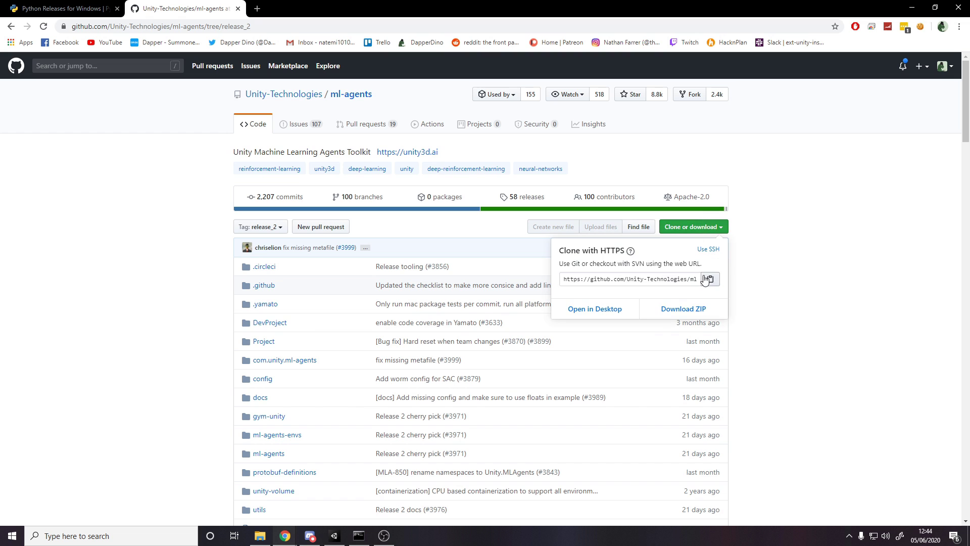
Open ml-agents-release_2.zip from Downloads in WinRAR and enter its top-level release folder
left_click(777, 308)
left_click(260, 535)
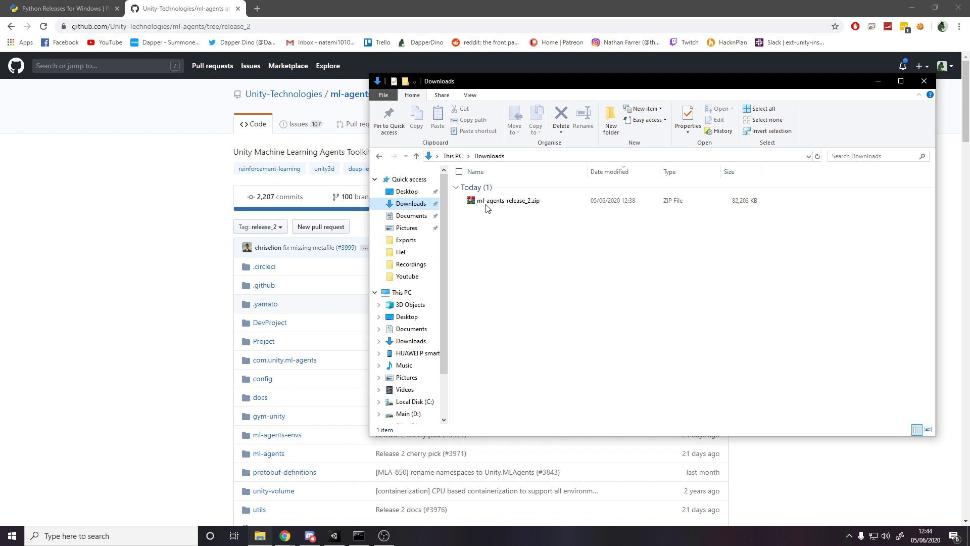
double_click(507, 200)
double_click(212, 158)
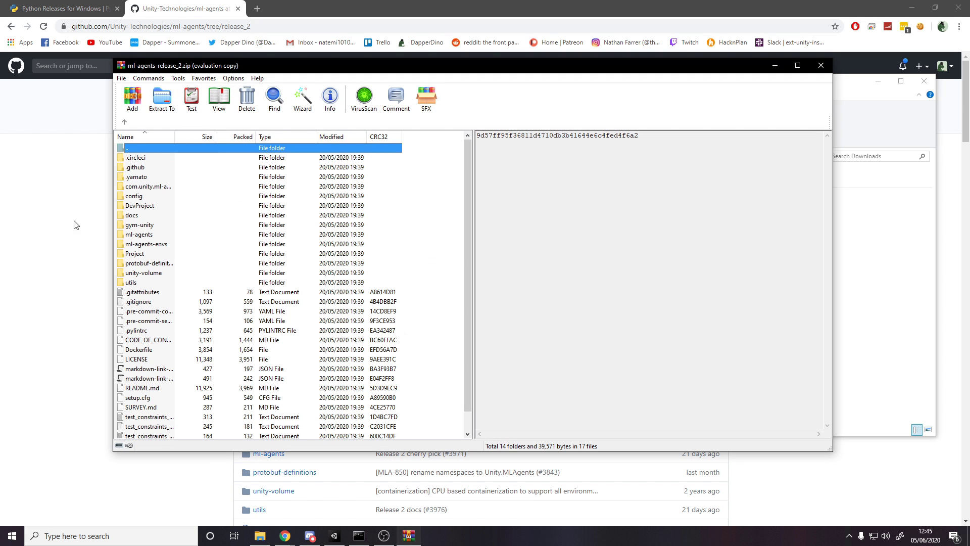
left_click(547, 220)
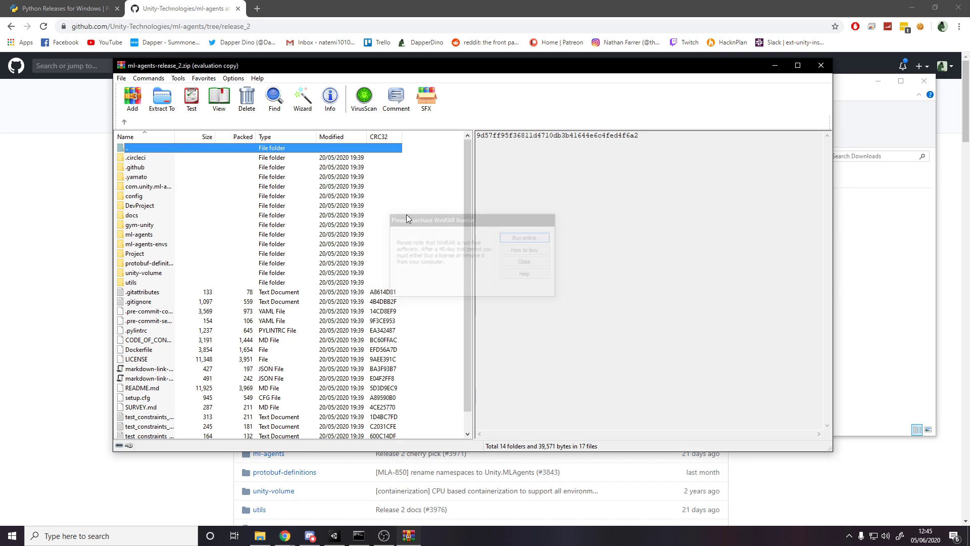
Browse into Project > Assets in the archive and select the ML-Agents folder
left_click(141, 236)
double_click(155, 254)
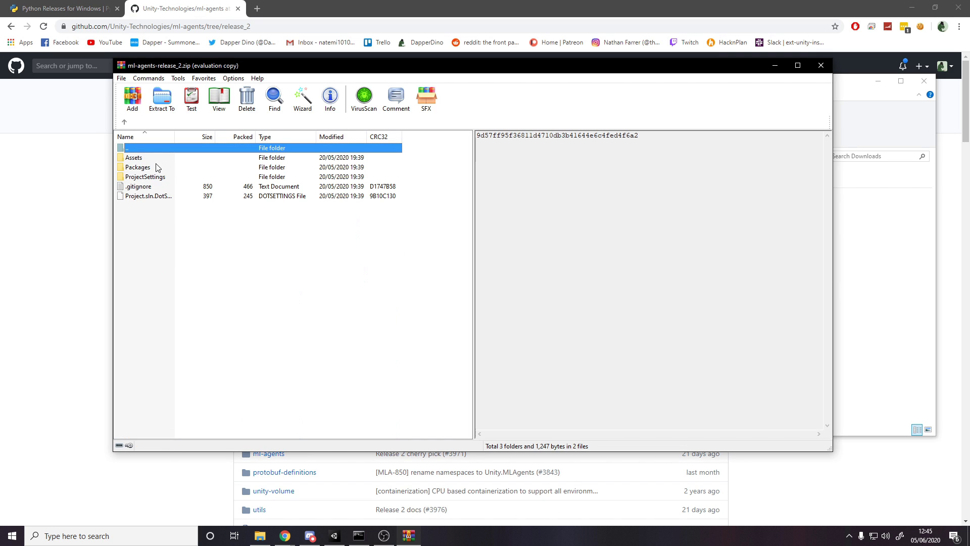
double_click(152, 158)
left_click(150, 158)
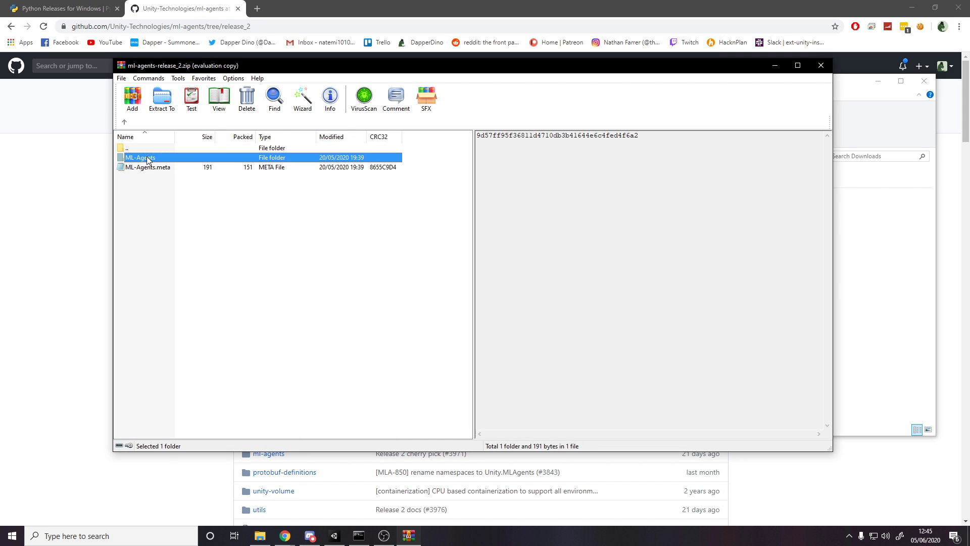
Select the imported ML-Agents folder and confirm ML Agents 1.0.2 in the Package Manager
left_click(334, 535)
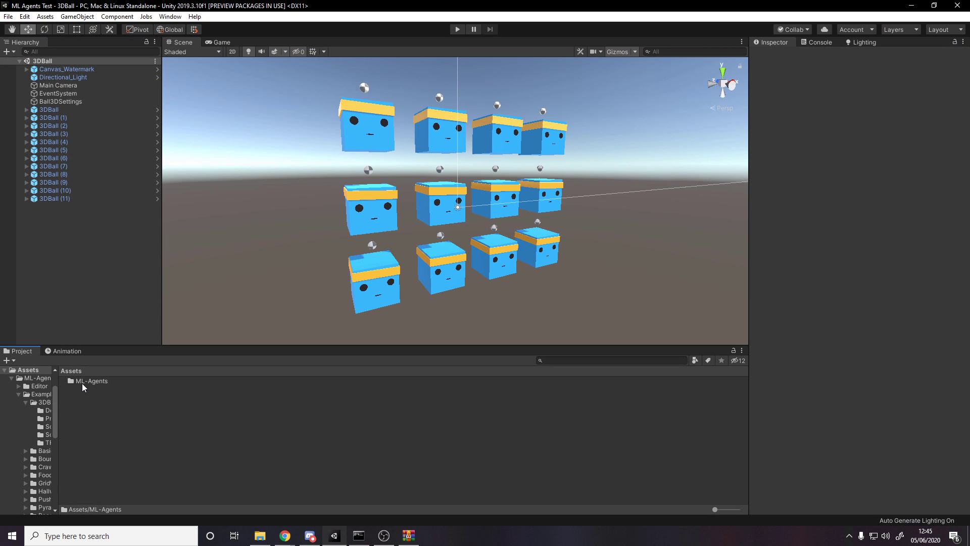
left_click(83, 381)
left_click(161, 17)
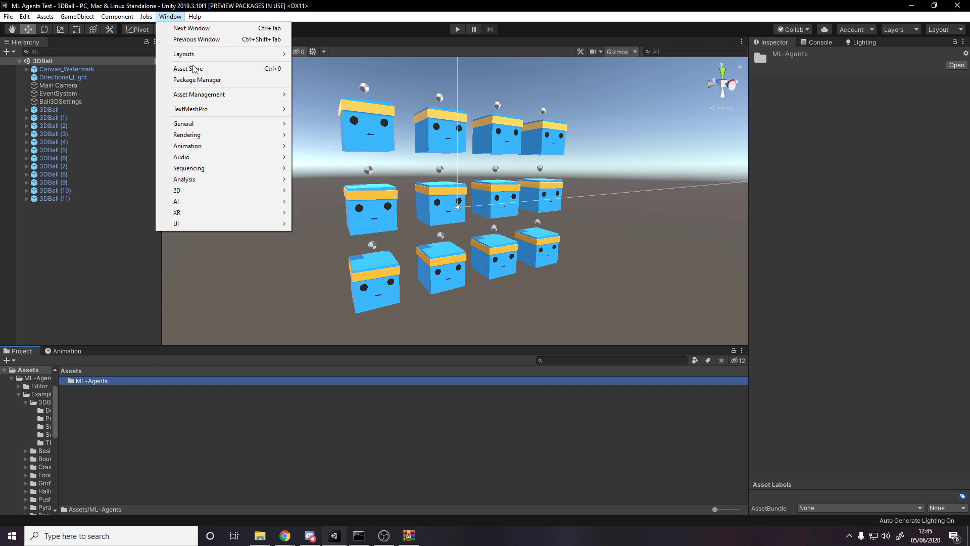
left_click(212, 81)
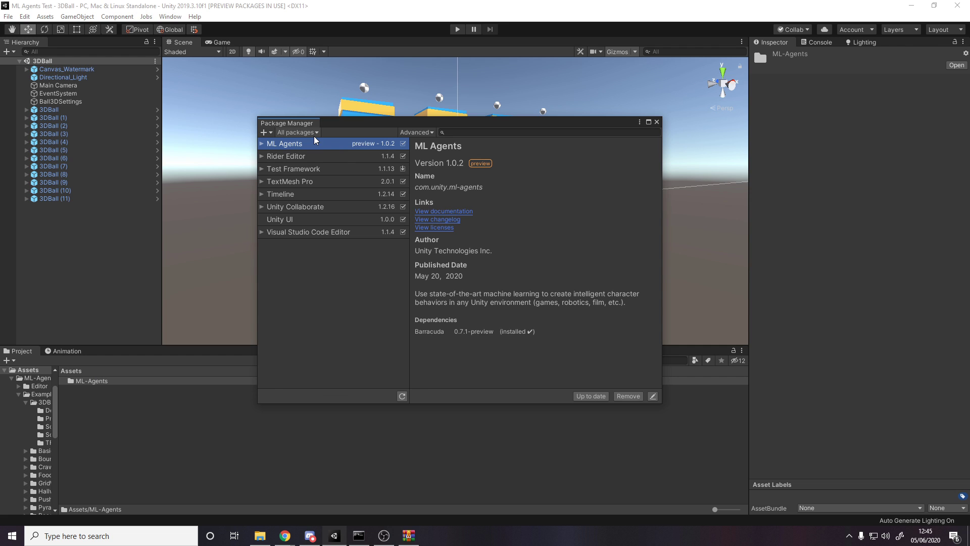
left_click(656, 121)
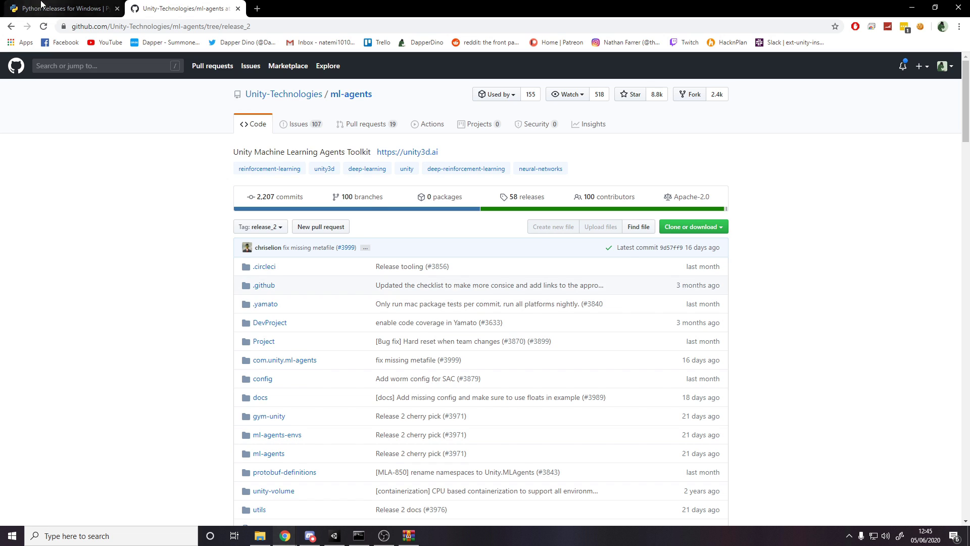
On Python Releases for Windows, highlight the XP note and the Python 3.8.3 x86-64 executable installer
left_click(56, 9)
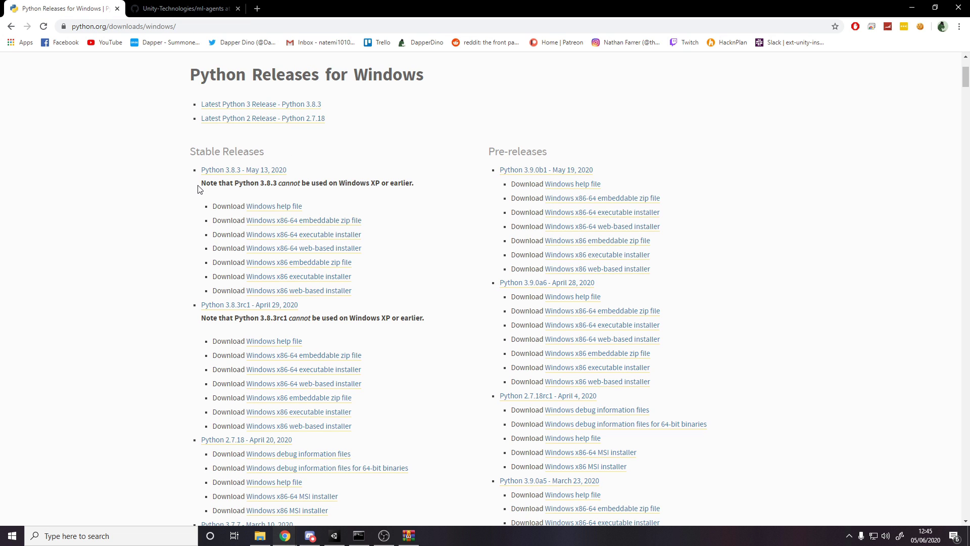
left_click_drag(200, 184, 420, 186)
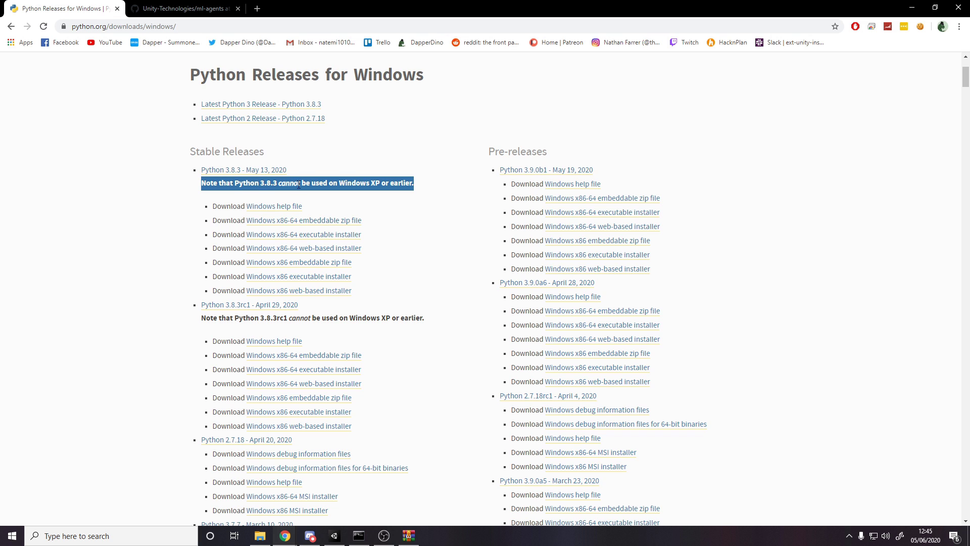
left_click(399, 222)
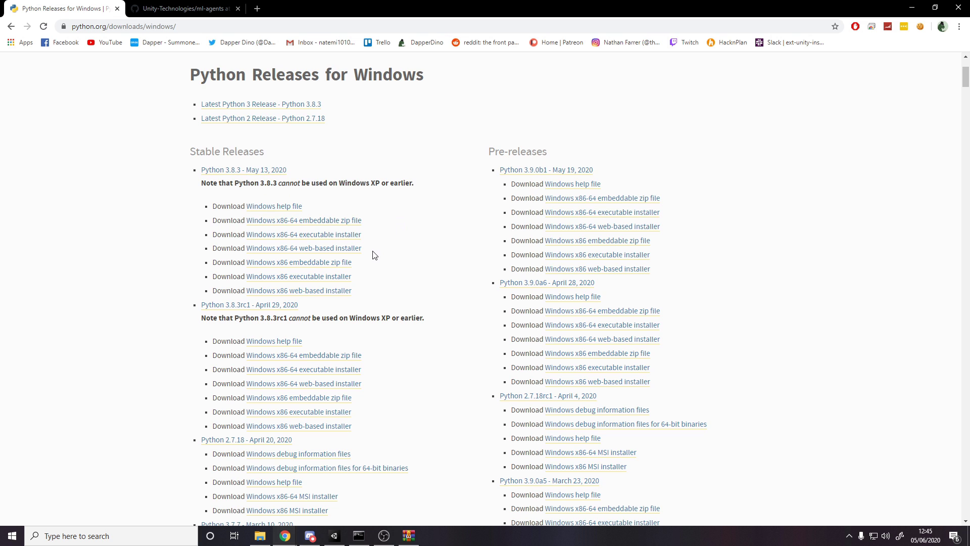
mouse_move(375, 255)
left_mouse_down()
mouse_move(309, 218)
mouse_move(196, 220)
left_mouse_up()
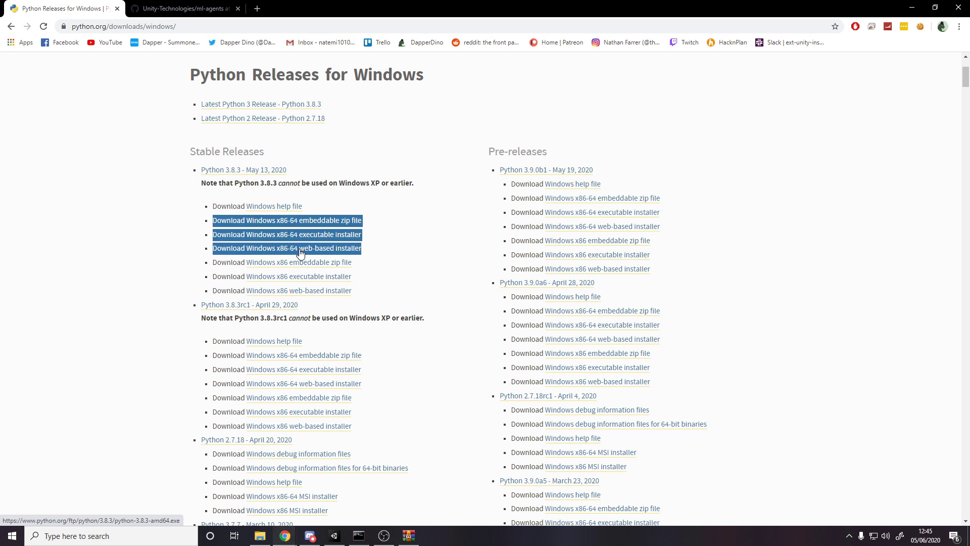
left_click(387, 222)
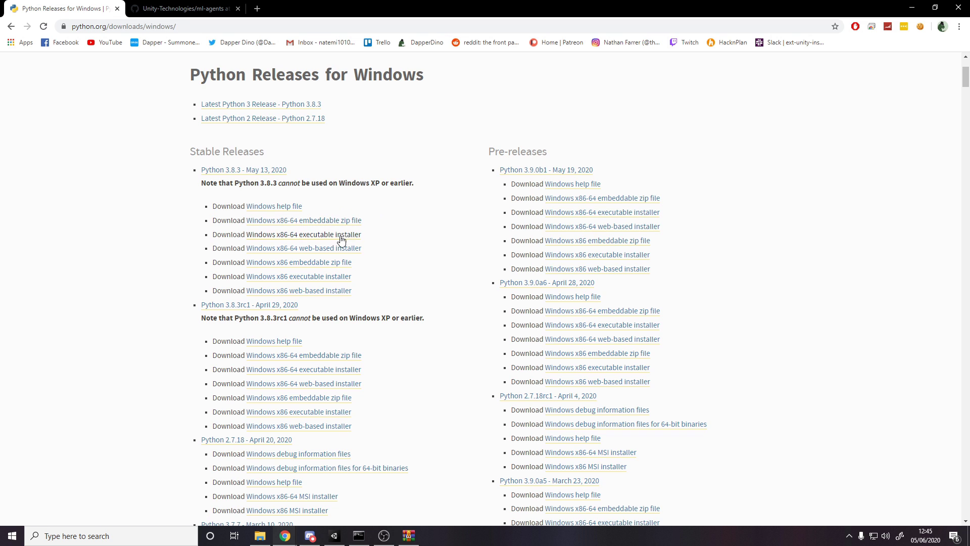
left_click_drag(361, 236, 299, 235)
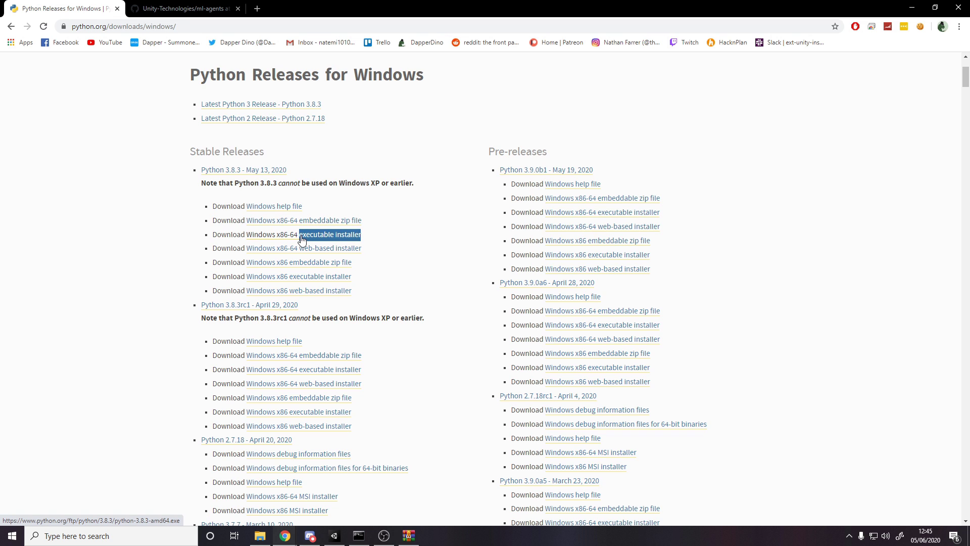
left_click(407, 234)
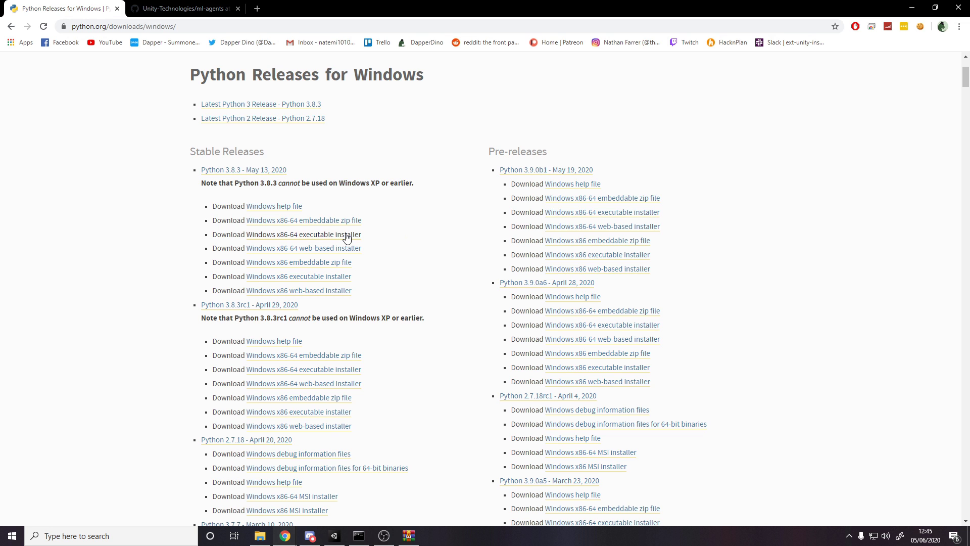
left_click(189, 536)
left_click(455, 476)
Open Command Prompt through Windows search and start the Python 3.8.3 interpreter with py
left_click(116, 537)
type("cm,")
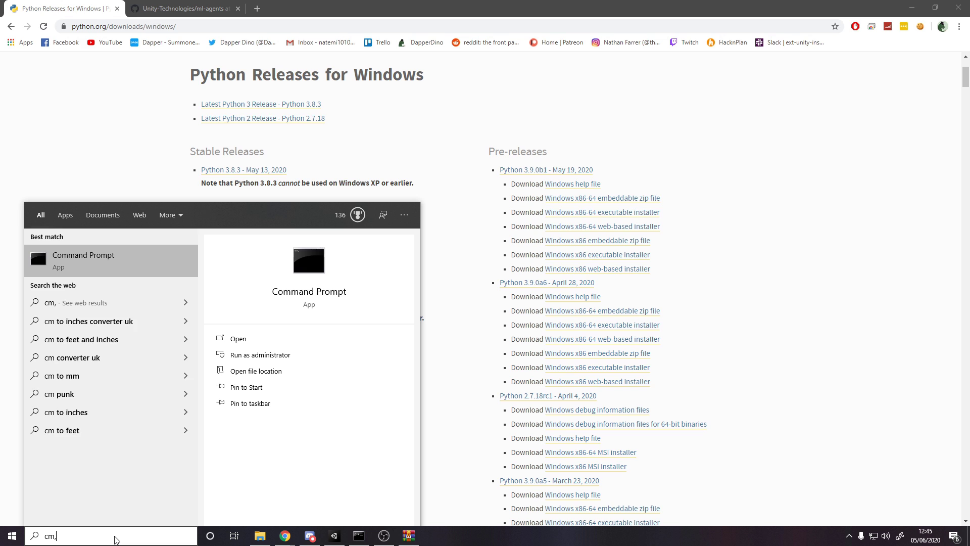
key("Return")
type("py")
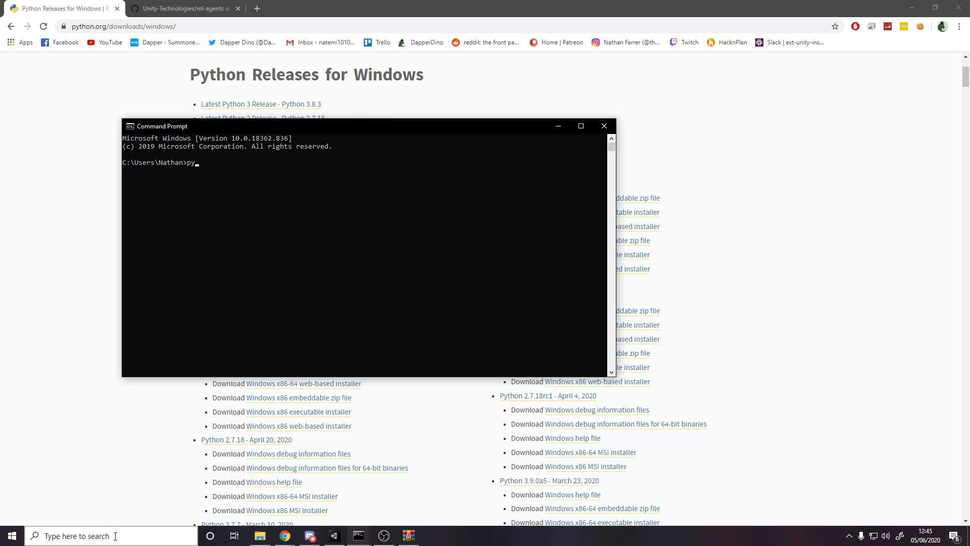
key("Return")
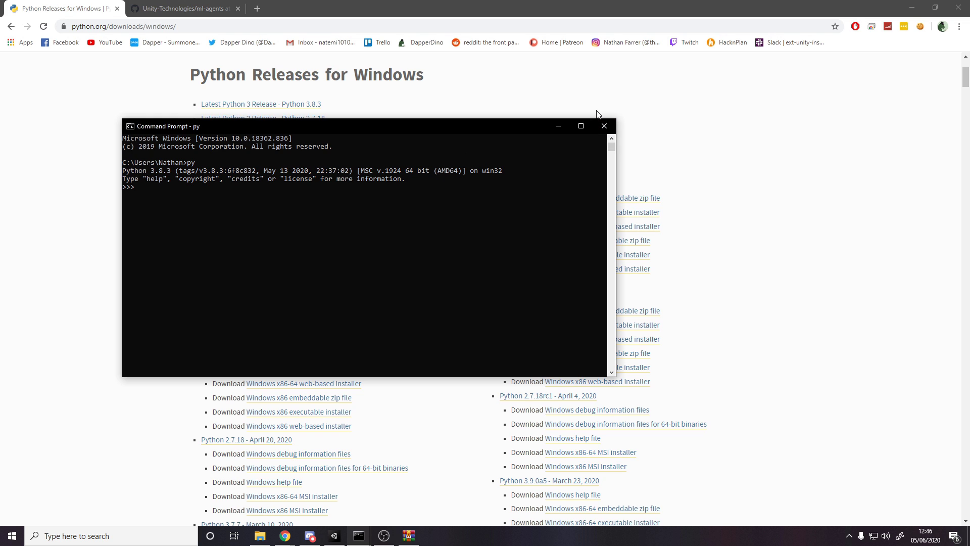
scroll(381, 273, "down", 1)
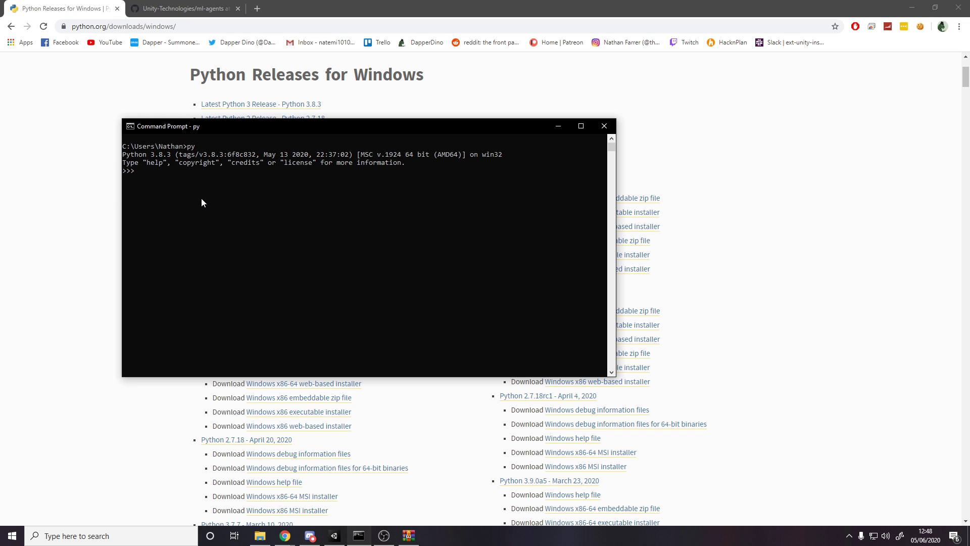
Assign x = 10, print(x) to show 10, then quit with exit()
type("10")
key("Return")
type("print(x)")
key("Return")
type("exit()")
key("Return")
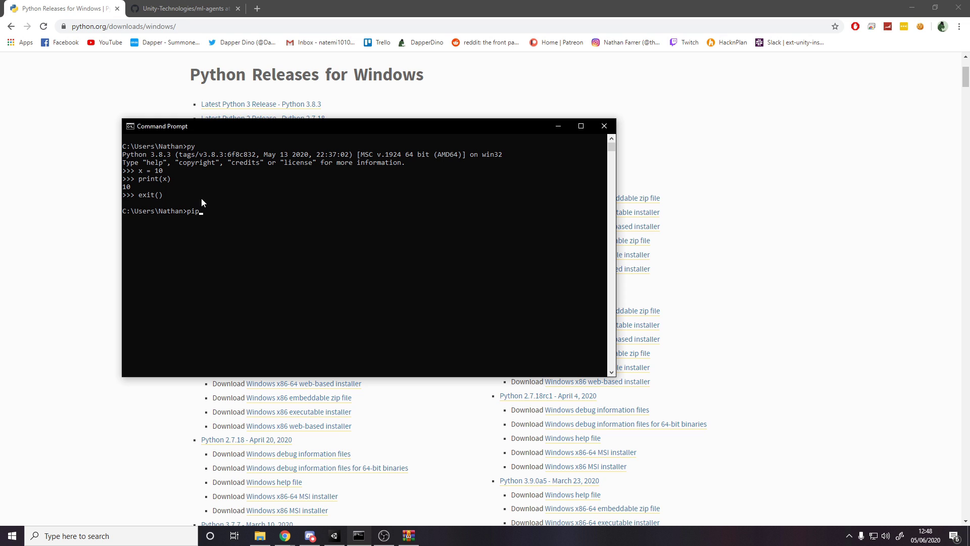
Install the mlagents package with pip3 and clear the console
type("pip3 install mlagents")
key("Return")
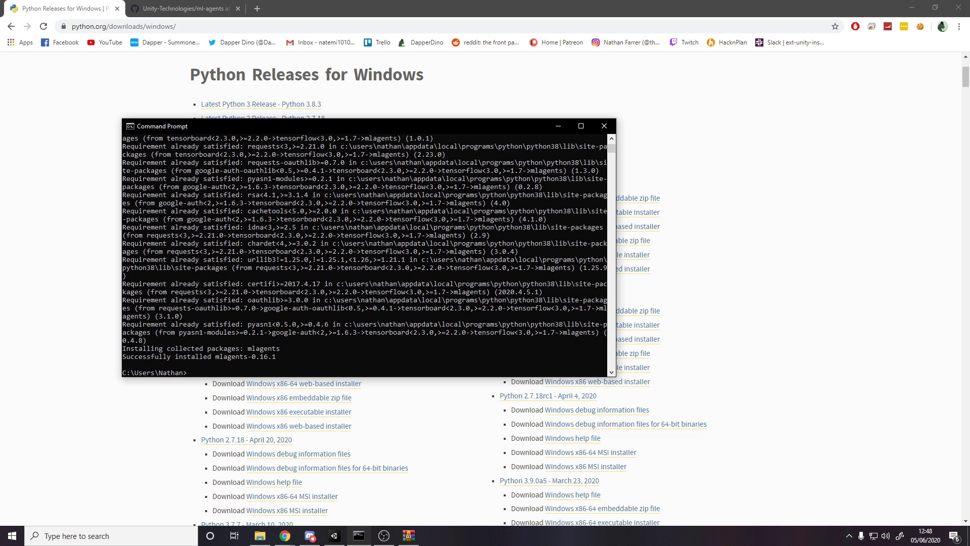
type("cls")
key("Return")
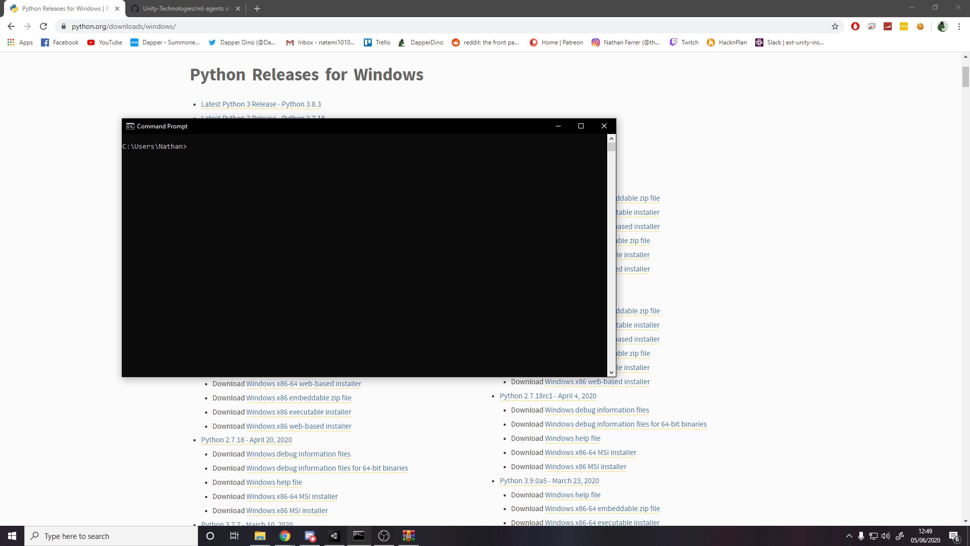
Run mlagents-learn --help, review its training options, then clear the console with cls
type("mlagents-learn --help")
key("Return")
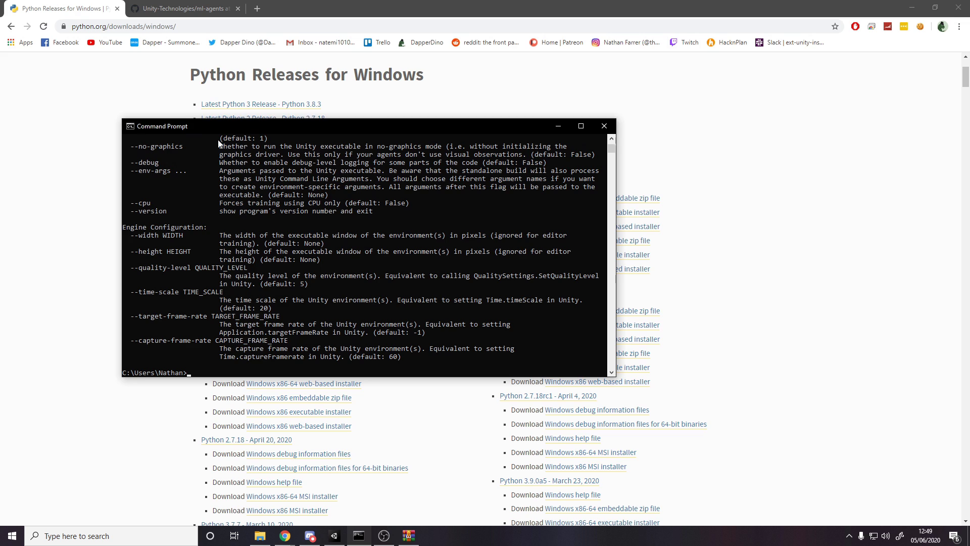
scroll(176, 234, "up", 20)
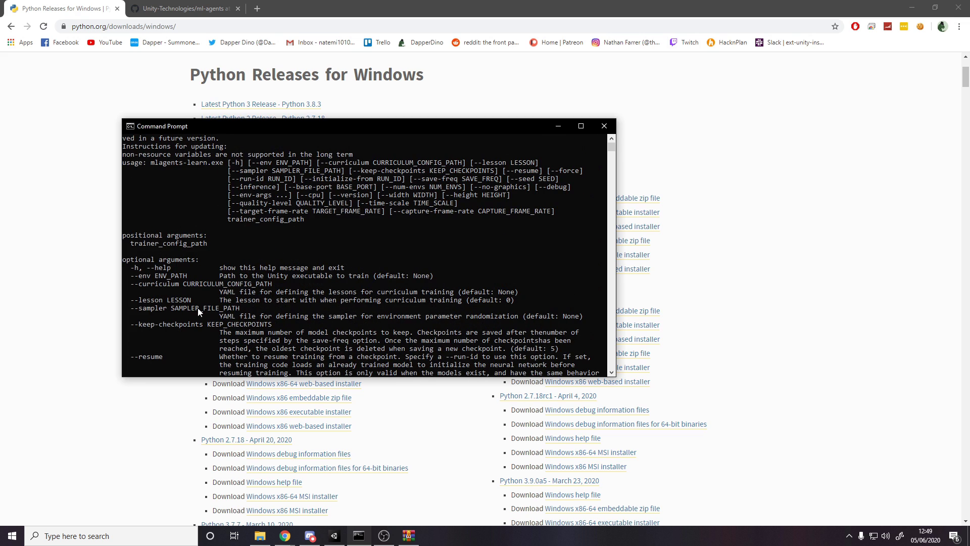
scroll(225, 223, "down", 10)
scroll(290, 255, "down", 13)
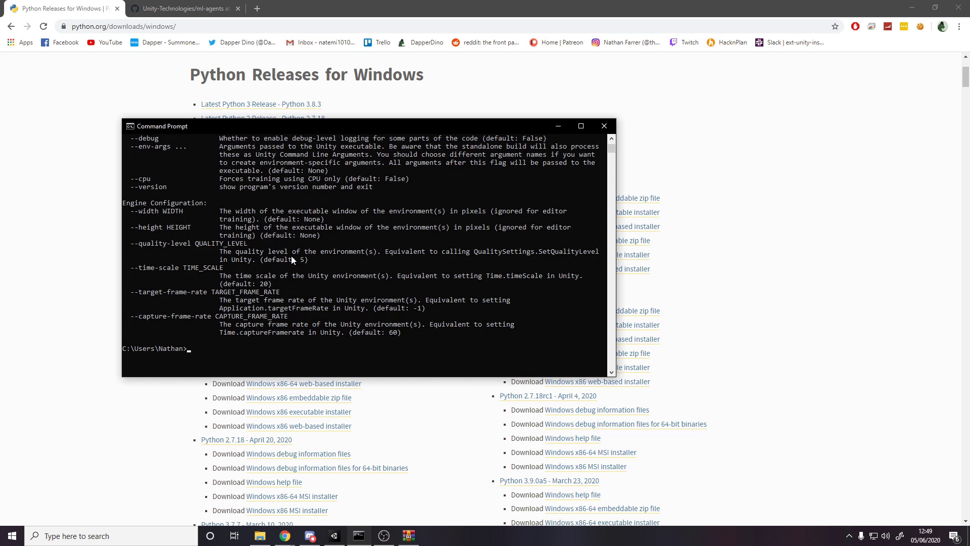
type("cls")
key("Return")
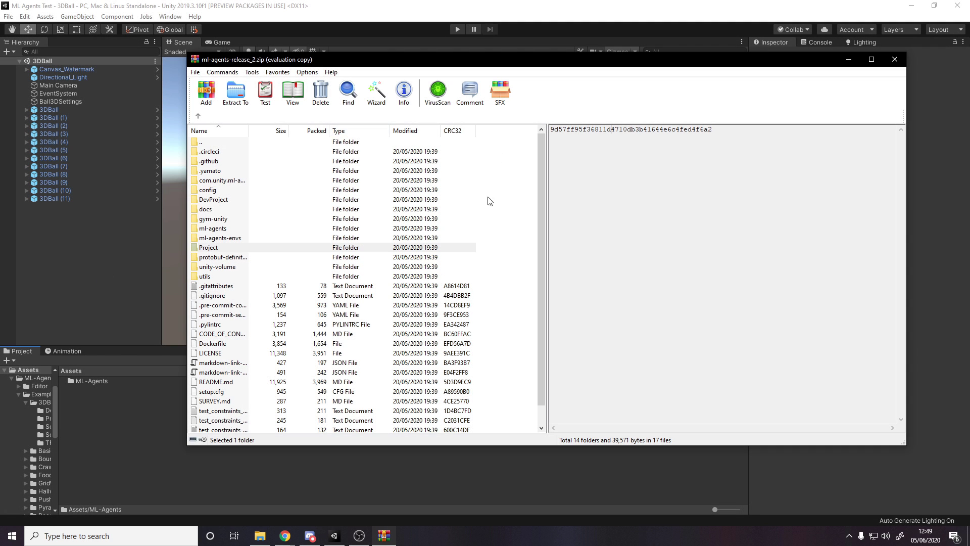
Bring WinRAR's ml-agents-release_2.zip top-level listing in front of the Unity editor
left_click_drag(487, 61, 483, 54)
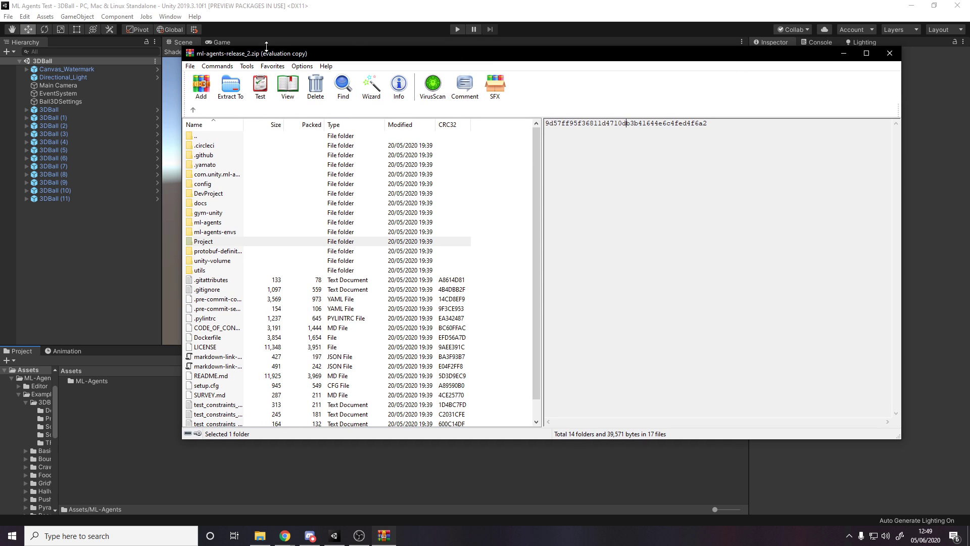
left_click(339, 519)
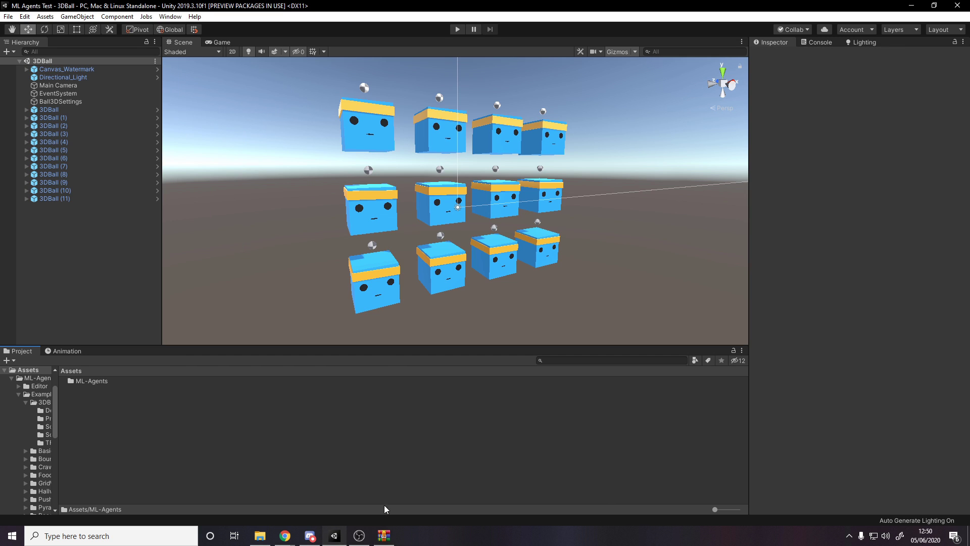
left_click(384, 535)
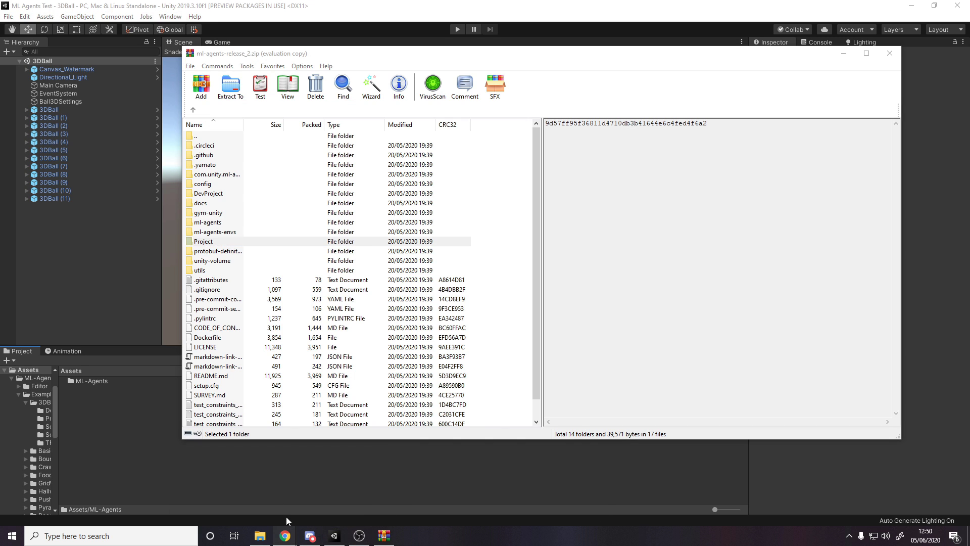
Return to the ml-agents GitHub page and check that the release_2 tag is selected
mouse_move(285, 535)
left_click(340, 494)
left_click(171, 7)
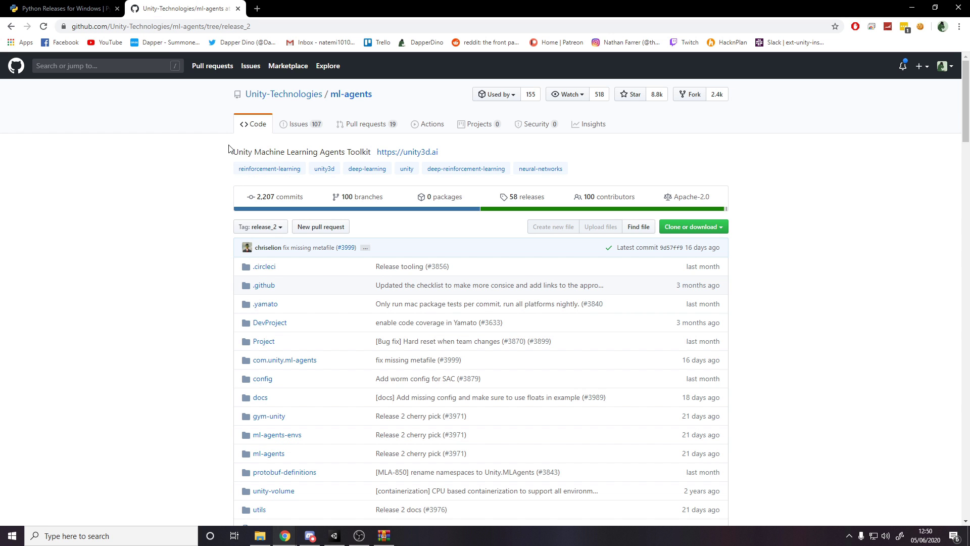
left_click_drag(390, 94, 252, 87)
scroll(285, 192, "down", 3)
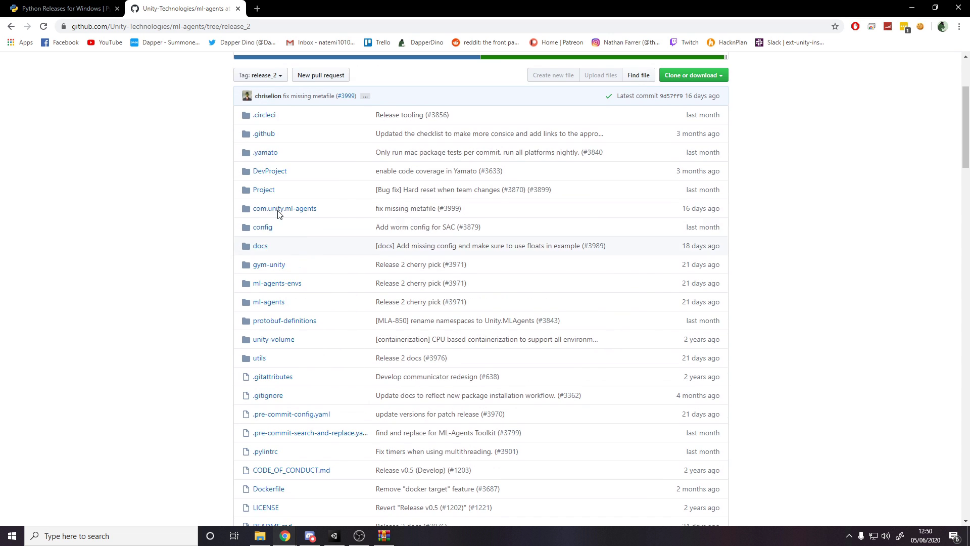
scroll(278, 208, "up", 3)
left_click(264, 228)
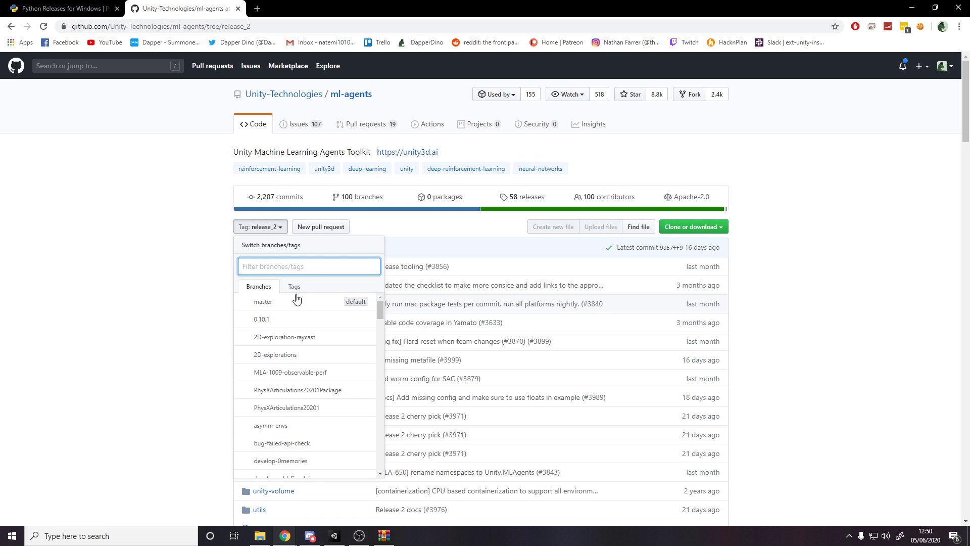
left_click(282, 229)
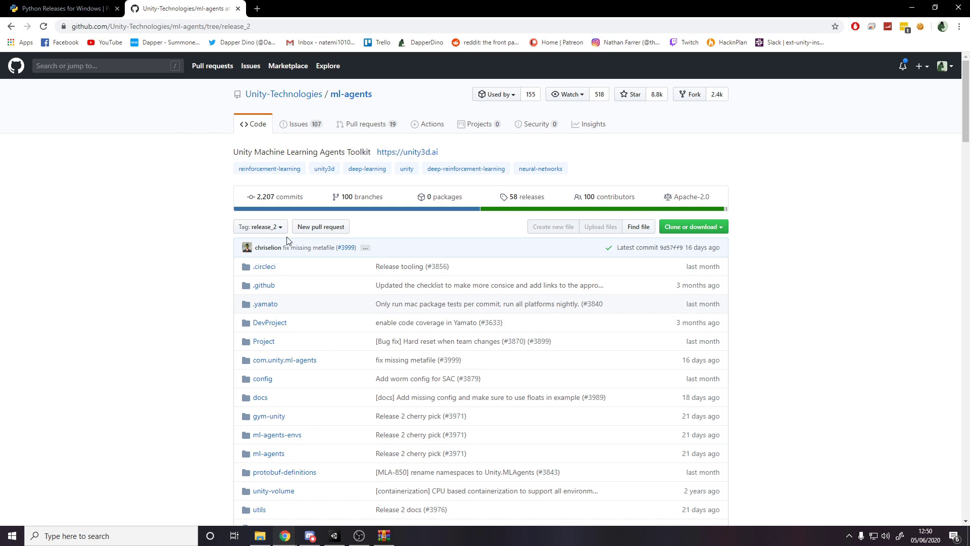
Open the repository's config folder and highlight trainer_config.yaml
scroll(226, 221, "down", 2)
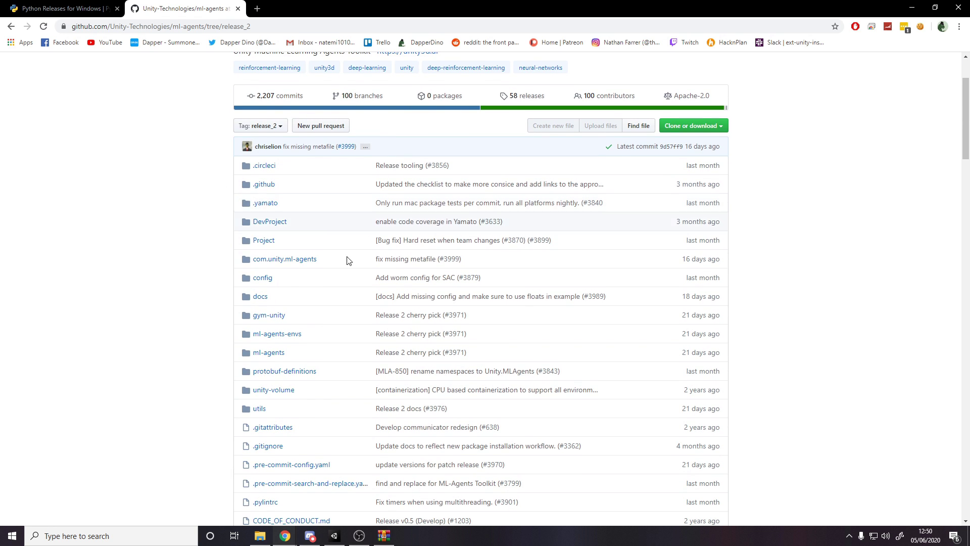
left_click(263, 279)
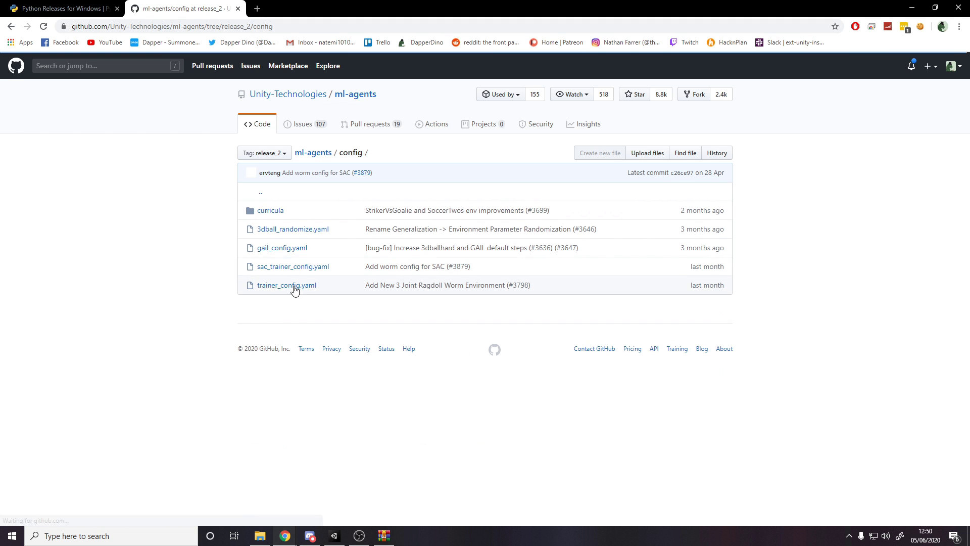
left_click_drag(303, 287, 256, 286)
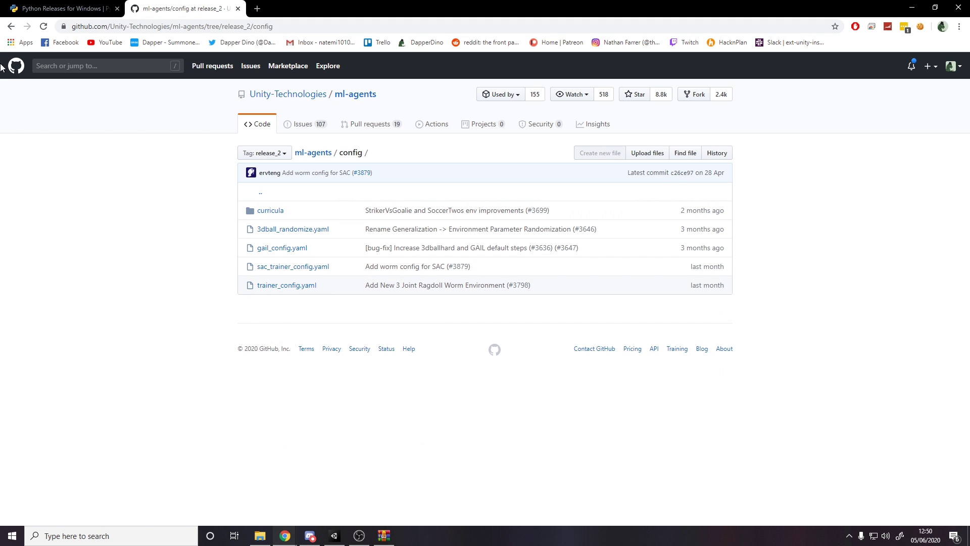
Look inside the archive's config folder in WinRAR, then return to the archive's top level
left_click(11, 26)
left_click(383, 536)
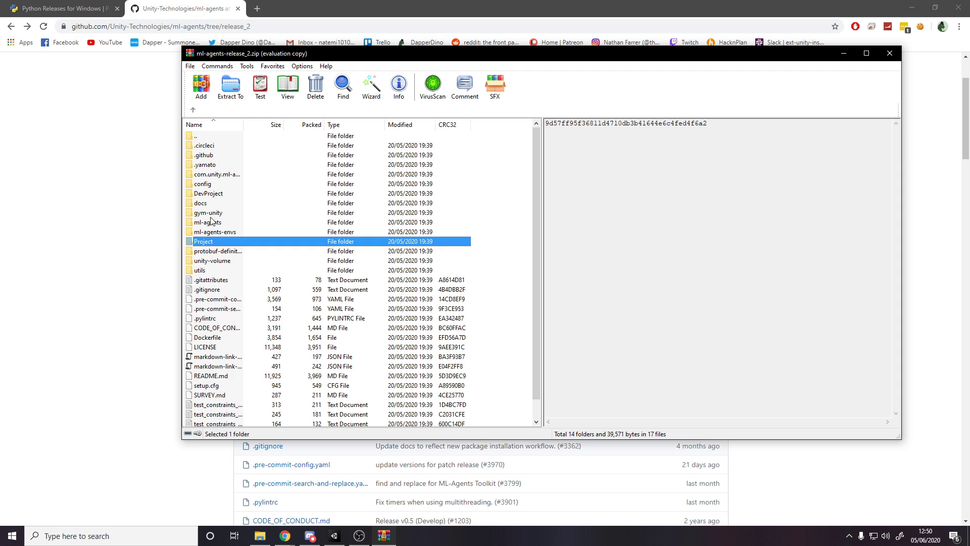
left_click(205, 186)
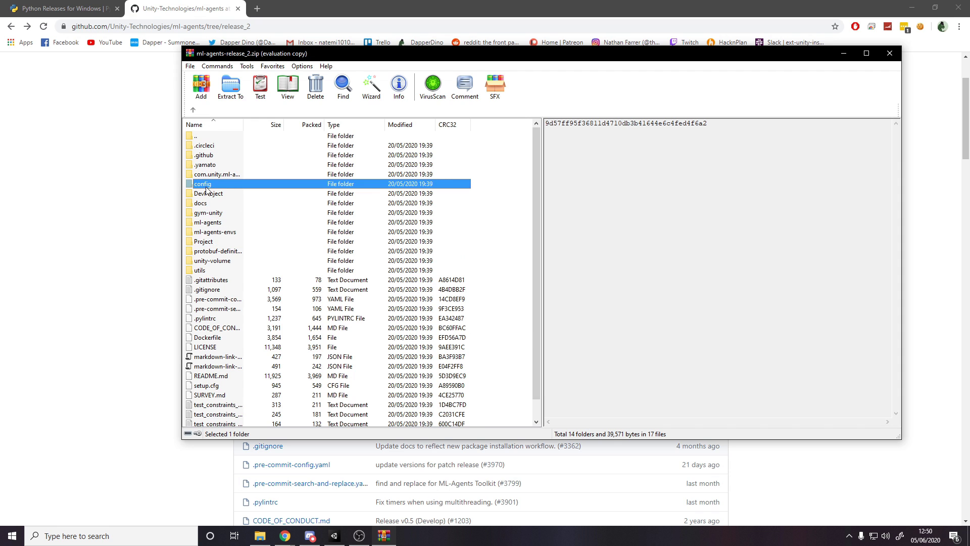
double_click(205, 185)
left_click(193, 110)
Drag the config folder into Downloads, then carry it into the Unity project
left_click(260, 535)
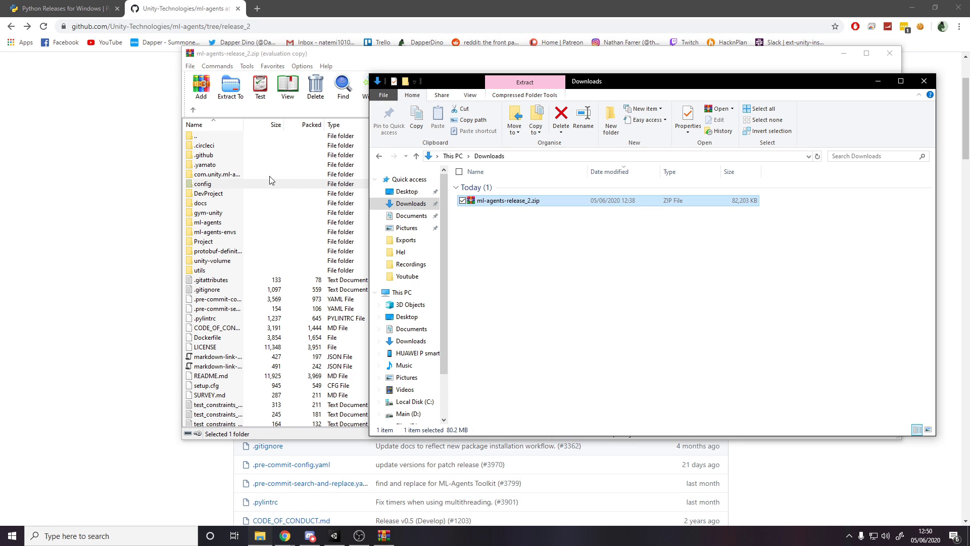
left_click(214, 184)
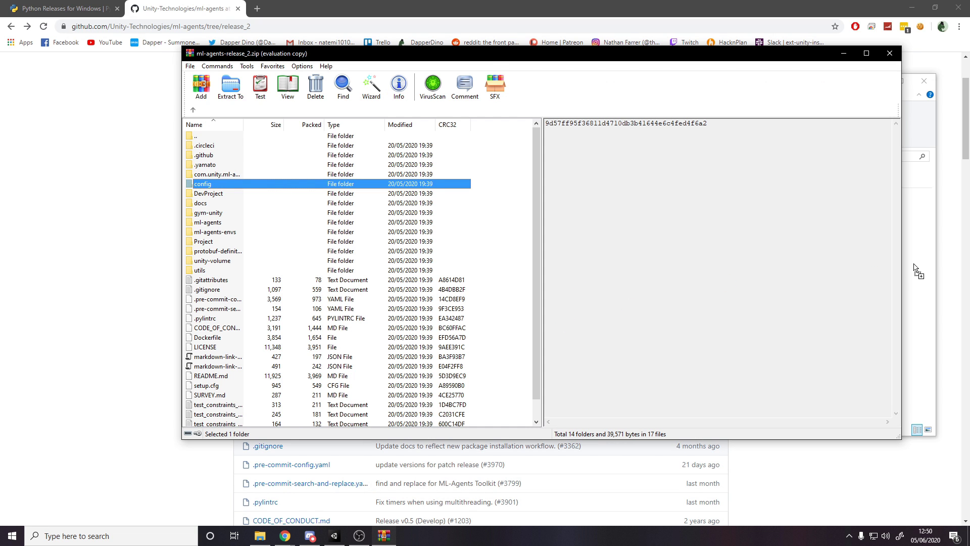
left_click_drag(915, 271, 915, 272)
left_click_drag(485, 229, 127, 407)
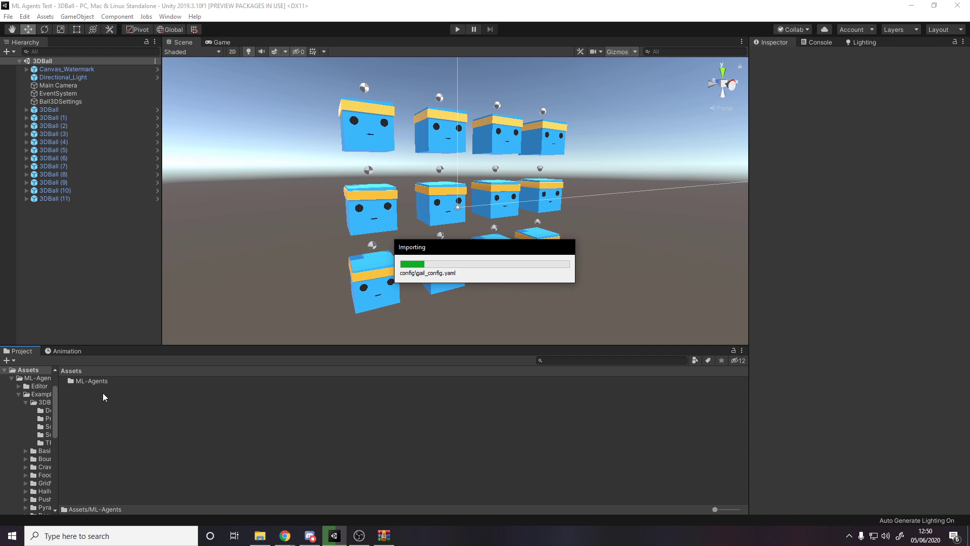
Open the imported config folder and review trainer_config's 3DBall settings in the Inspector
double_click(89, 381)
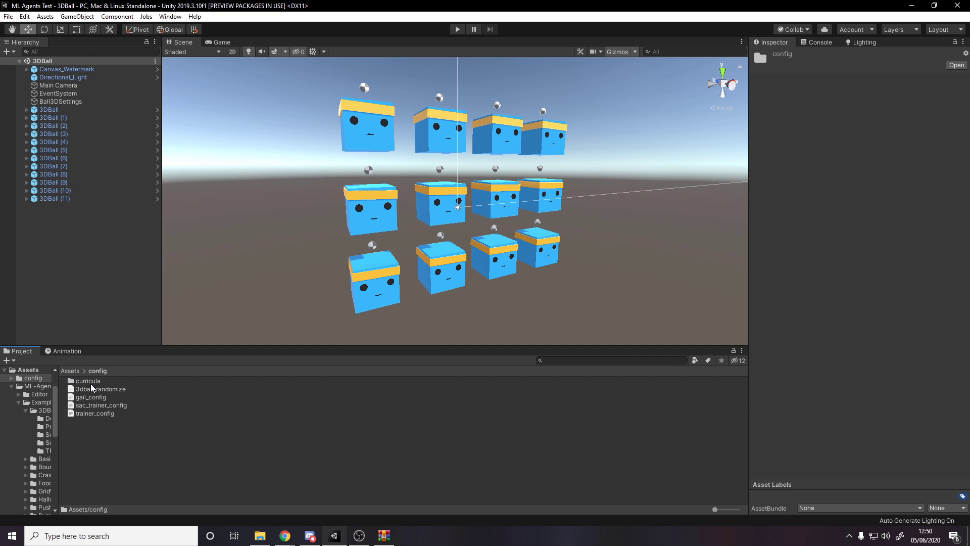
left_click(105, 414)
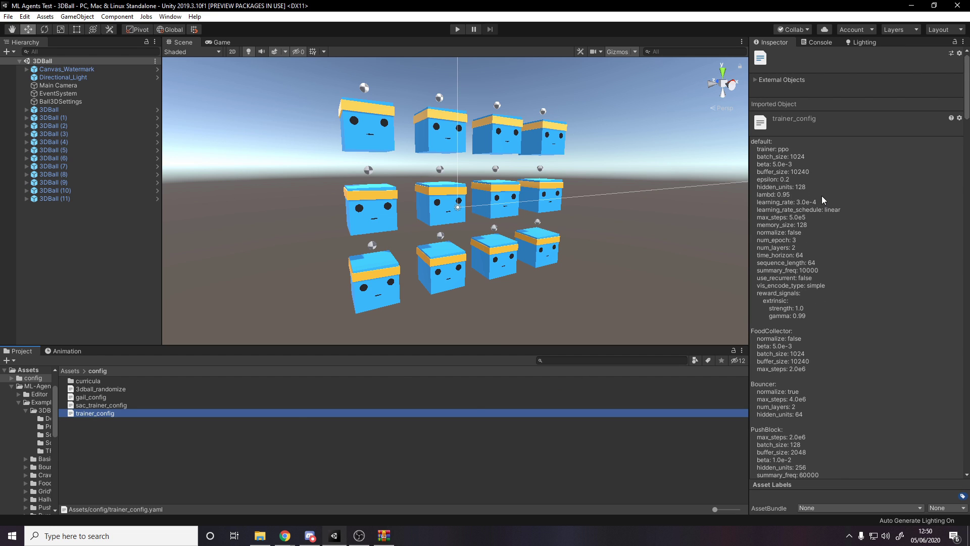
scroll(772, 247, "down", 15)
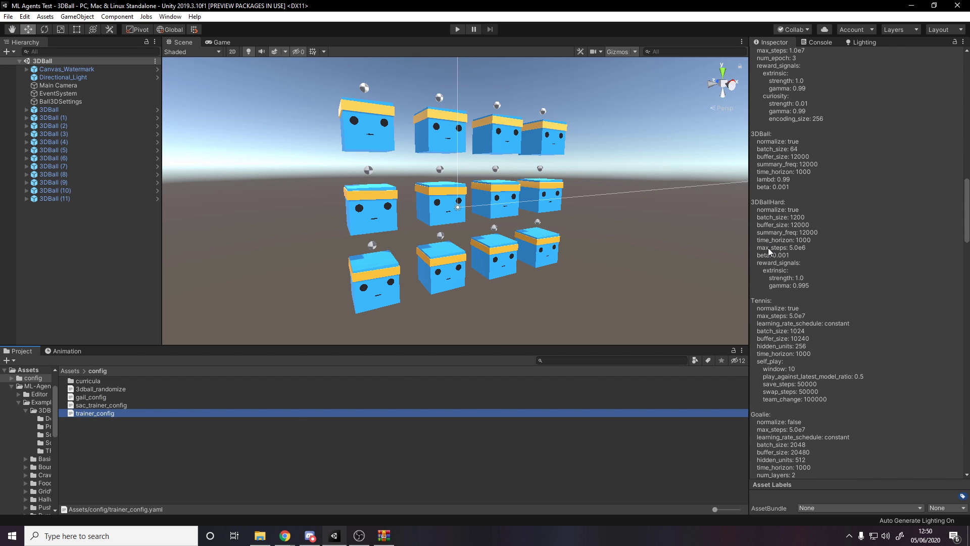
scroll(766, 216, "up", 3)
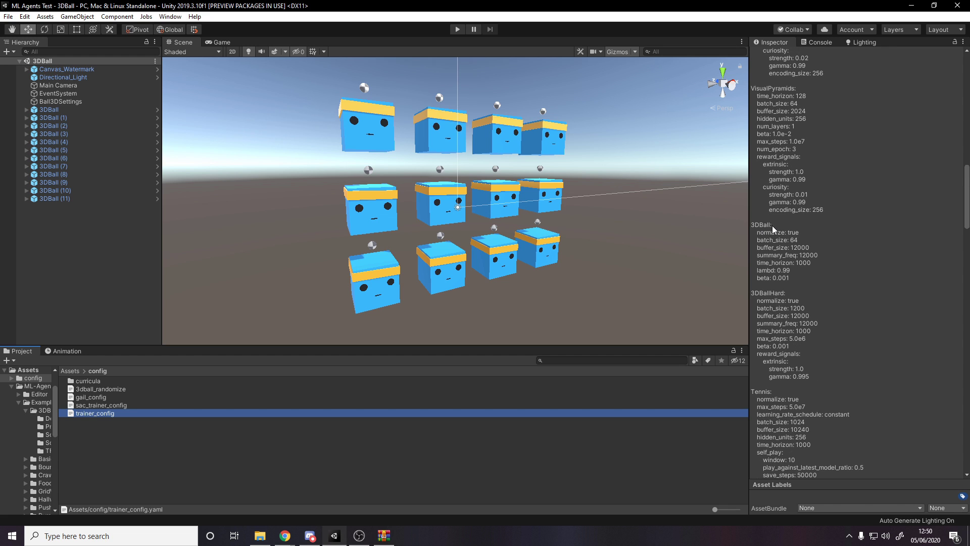
left_click(772, 243)
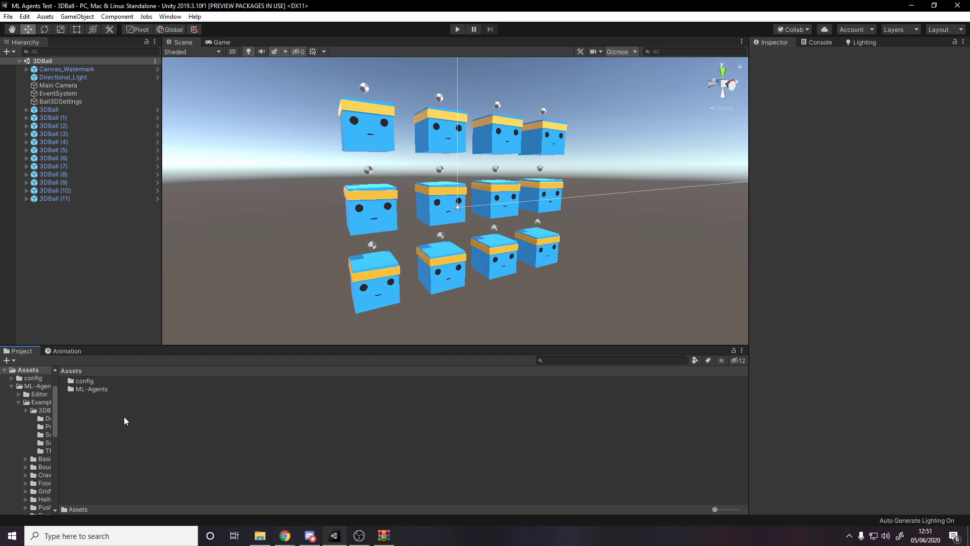
Reveal the project in File Explorer and open its Assets folder
right_click(123, 416)
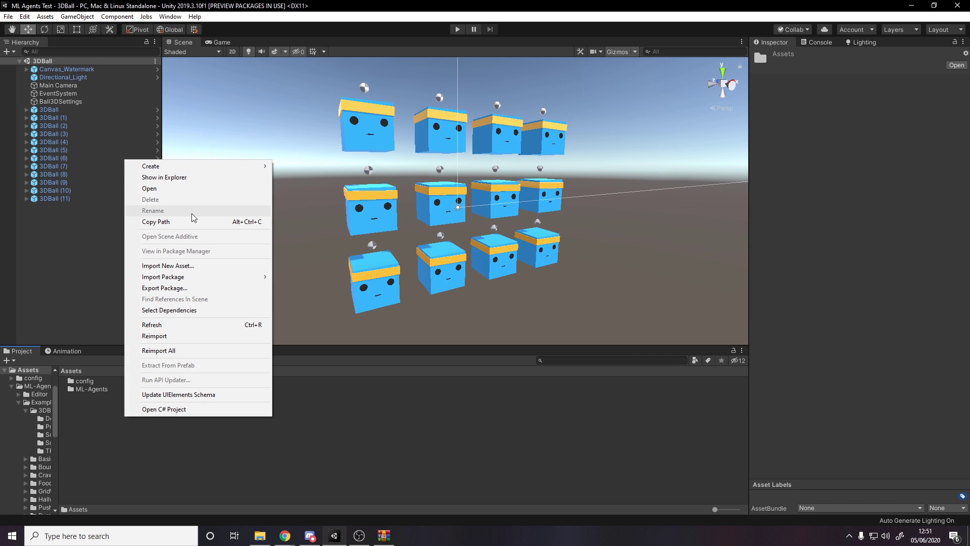
left_click(183, 177)
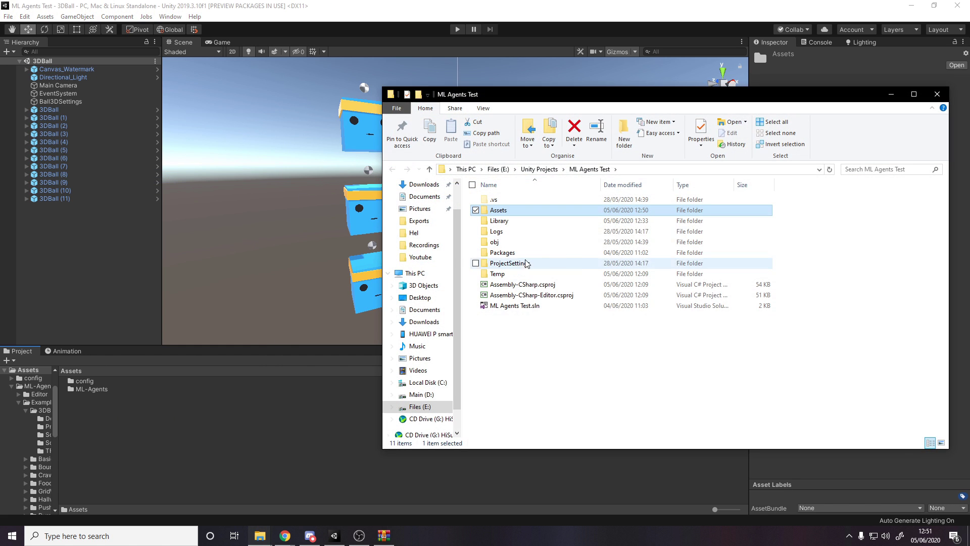
double_click(498, 211)
left_click_drag(559, 96, 381, 131)
key("ctrl+a")
left_click(478, 336)
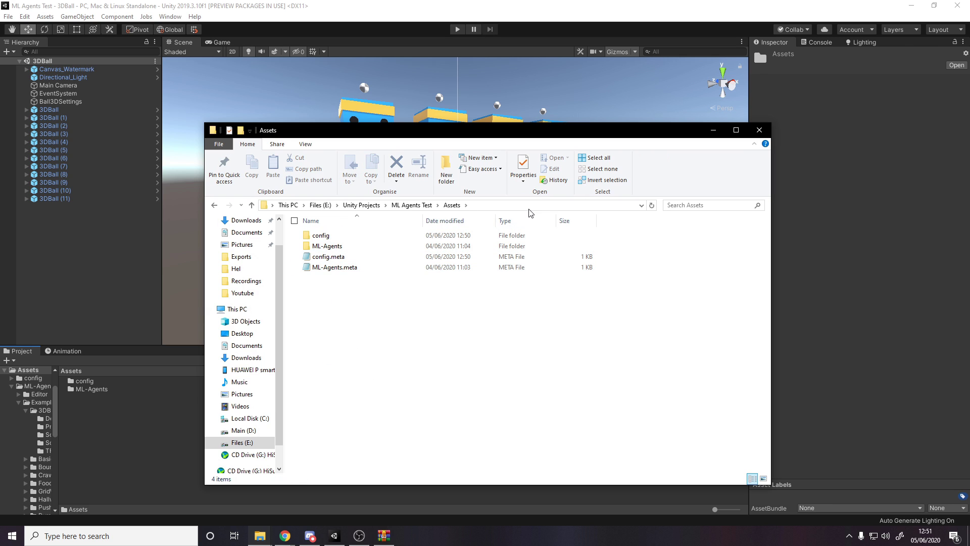
Launch a Command Prompt in the Assets folder from the address bar with cmd
left_click(484, 205)
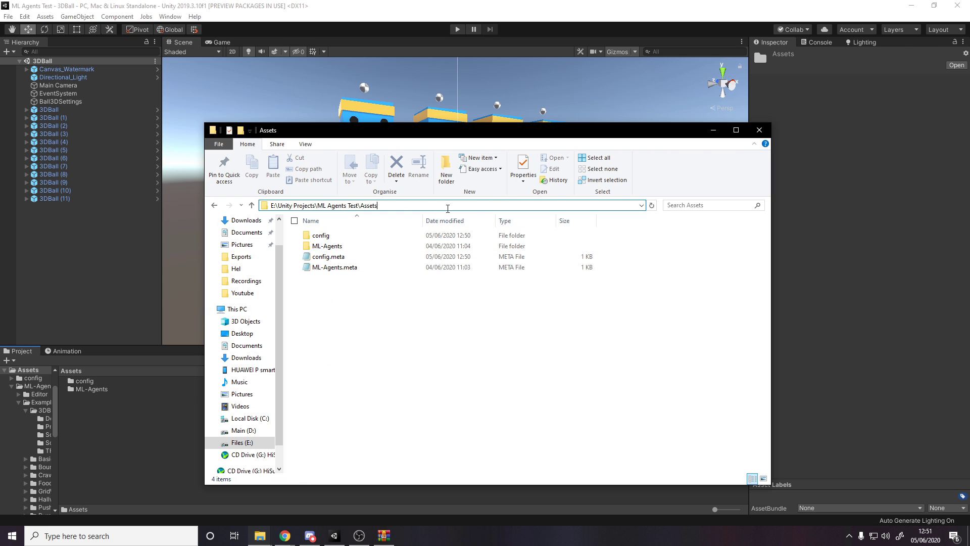
type("cmd")
key("Return")
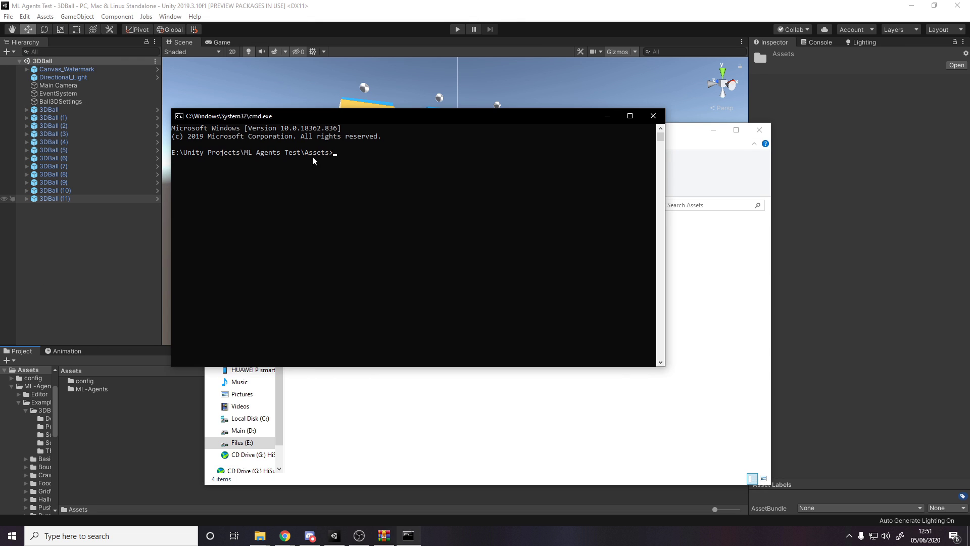
Run mlagents-learn config/trainer_config.yaml --run-id=youtubeTest from the Assets command prompt
key("alt+Tab")
key("alt+F4")
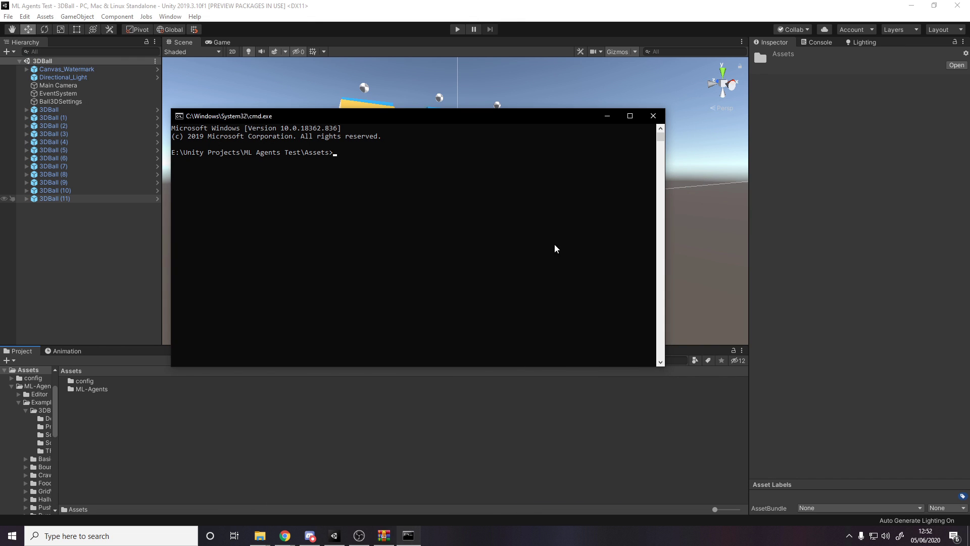
left_click(391, 136)
left_click(335, 152)
type("mlagents-learn config/trainer_config")
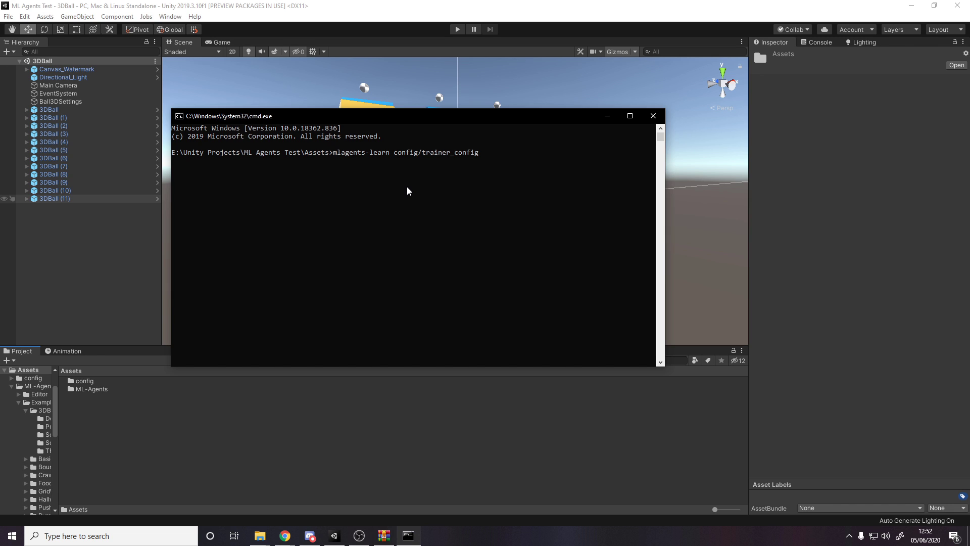
type(".yaml --run-id=")
type("youtubetest")
key("BackSpace")
type("Test")
key("Return")
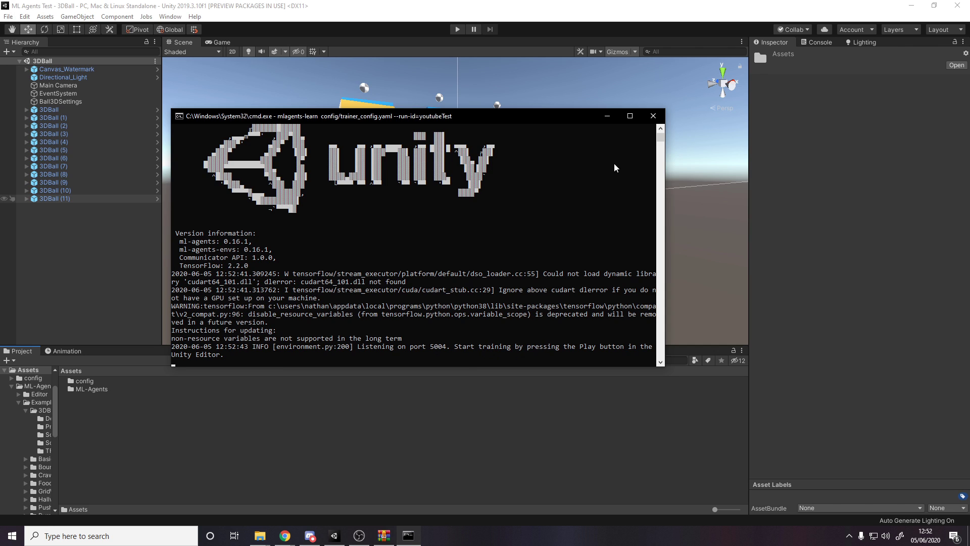
Enter Play mode in Unity so the twelve 3DBall agents start training
left_click(456, 30)
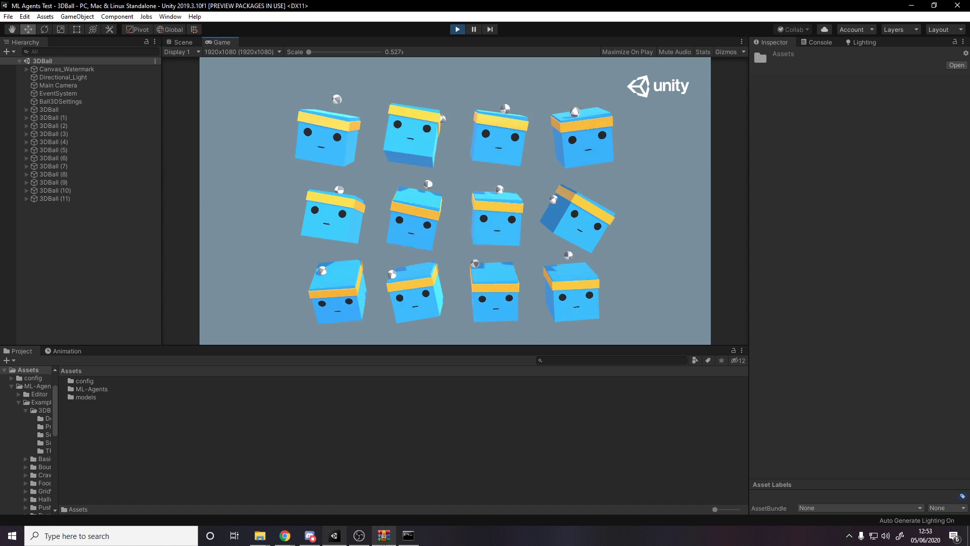
Monitor training in the console and Unity until mean reward reaches about 17 at step 84000
left_click(410, 534)
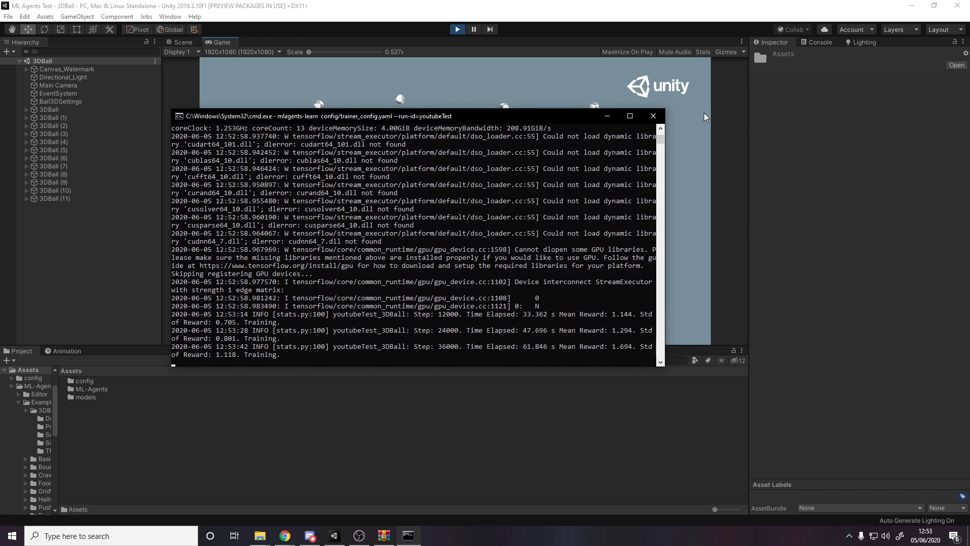
left_click(808, 159)
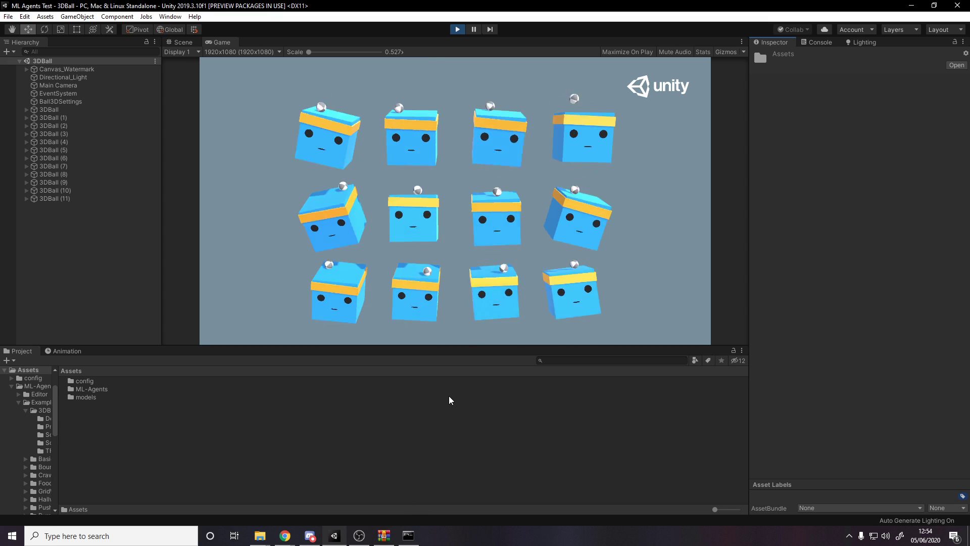
key("alt+Tab")
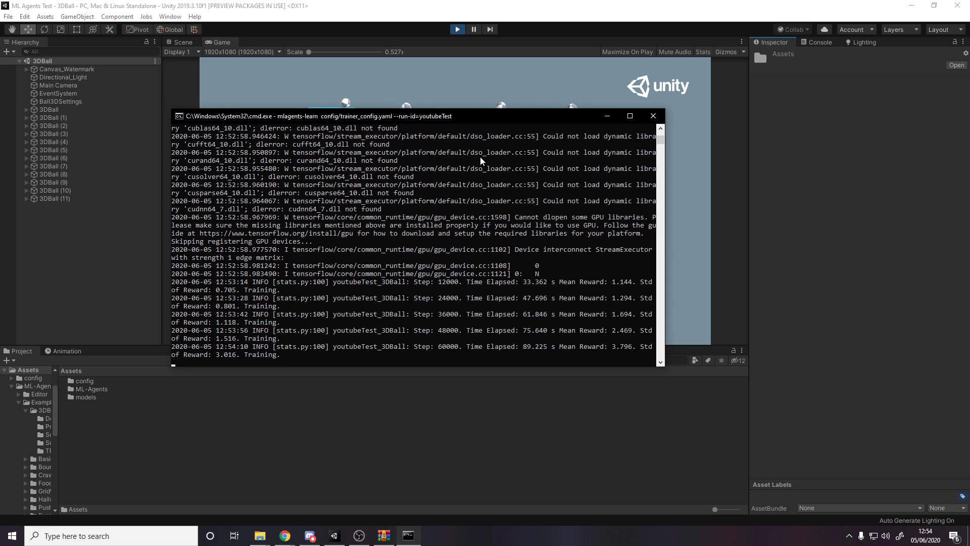
left_click_drag(461, 113, 461, 102)
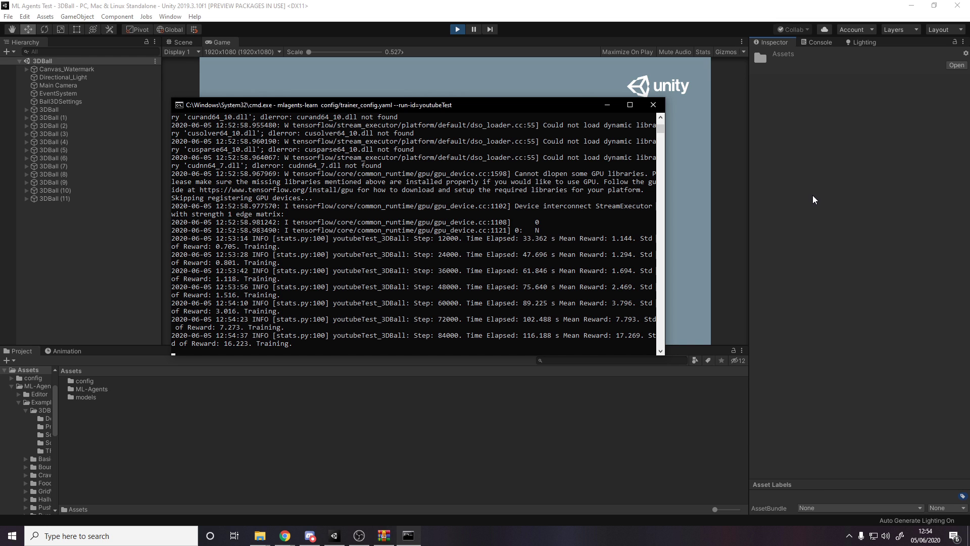
Interrupt training with Ctrl+C so the model exports to models/youtubeTest/3DBall.nn
left_click(236, 349)
right_click(237, 347)
key("ctrl+c")
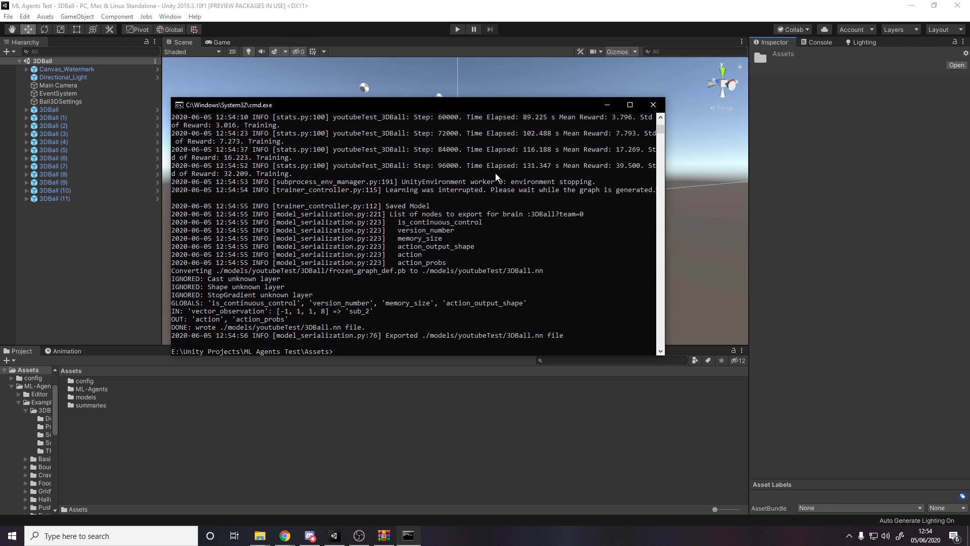
Browse to Assets/models/youtubeTest and inspect the exported 3DBall model
left_click(117, 373)
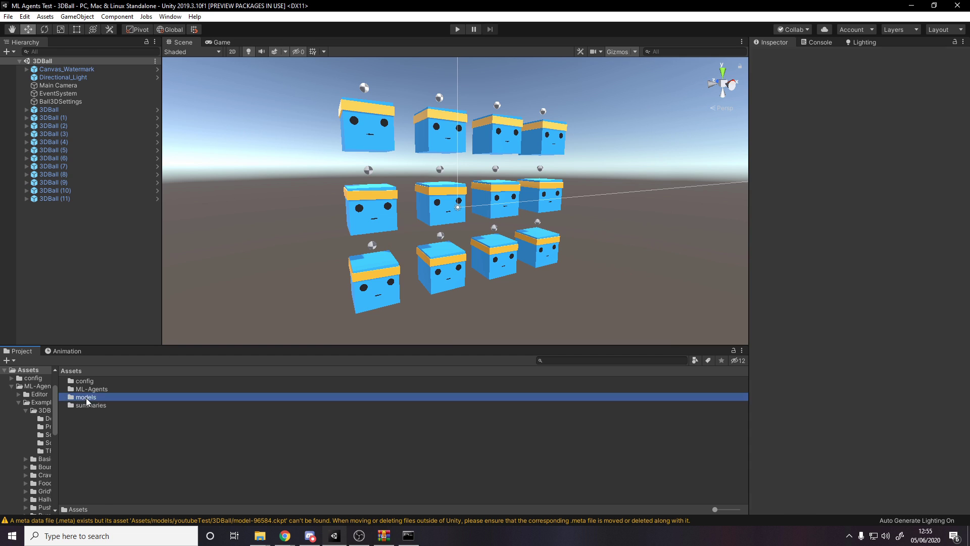
double_click(99, 397)
double_click(98, 383)
left_click(106, 389)
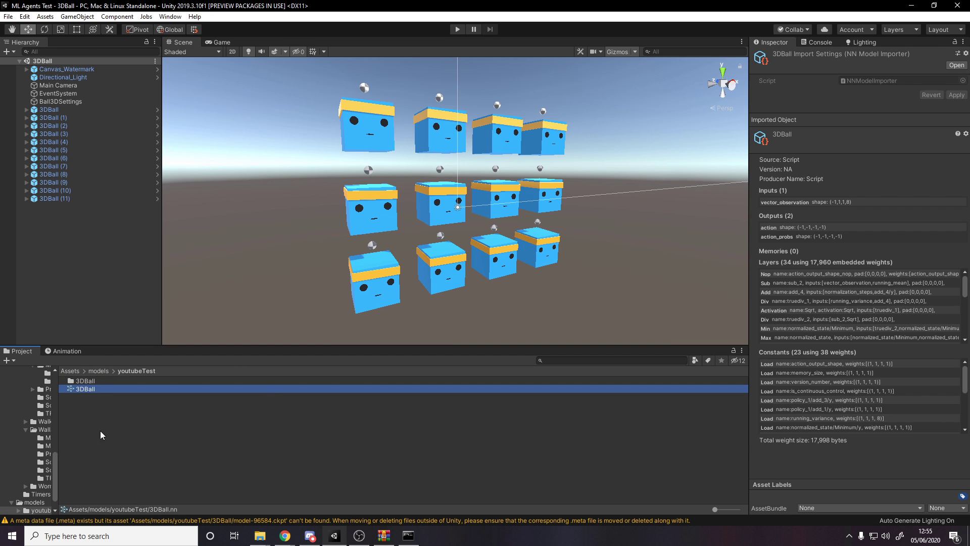
left_click(93, 403)
left_click(89, 387)
left_click(110, 331)
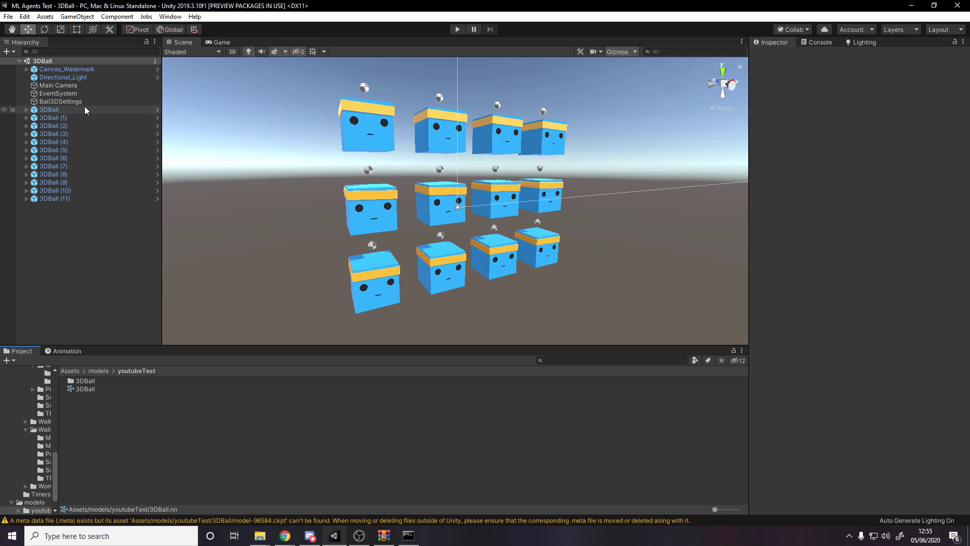
Assign the 3DBall model to the prefab Agent's Behavior Parameters Model, then exit Prefab Mode
left_click(155, 110)
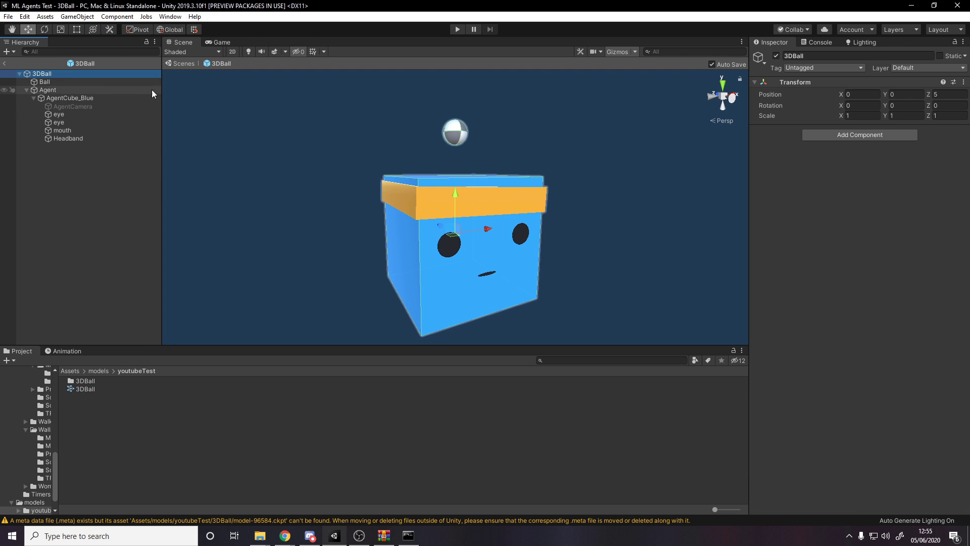
left_click(76, 90)
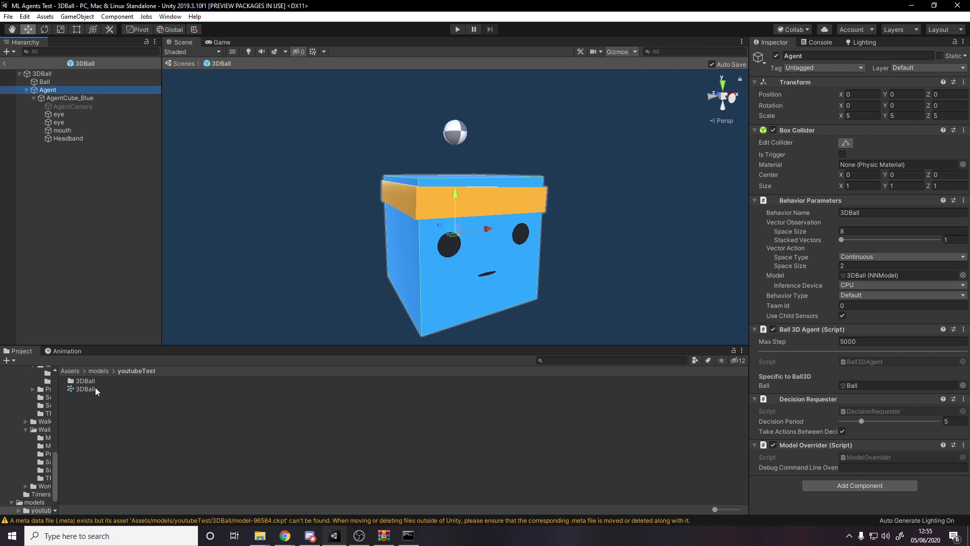
left_click_drag(96, 392, 853, 276)
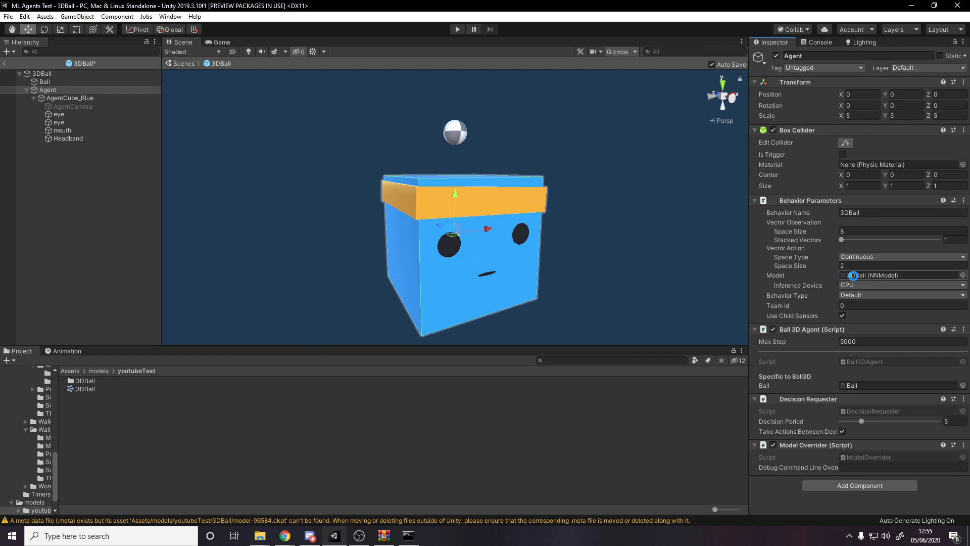
left_click(850, 275)
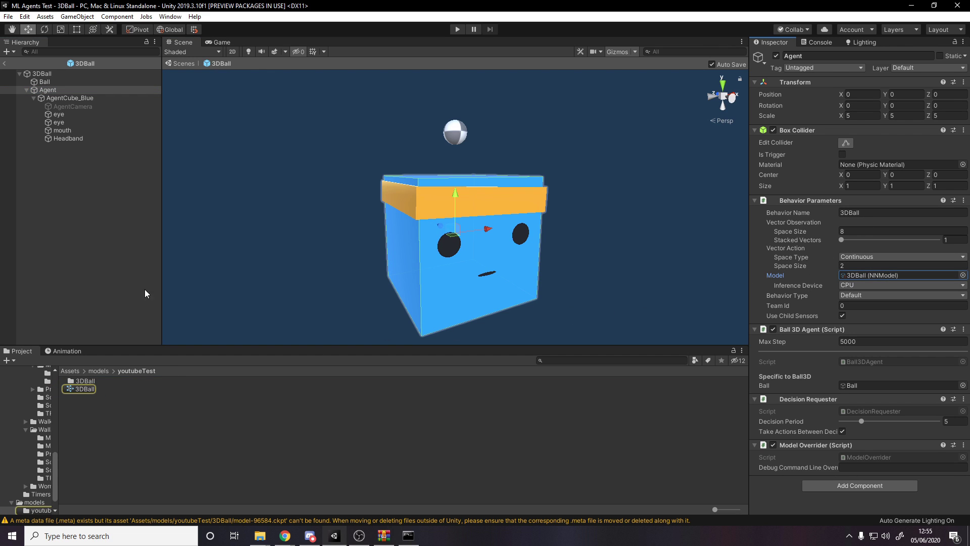
left_click(4, 63)
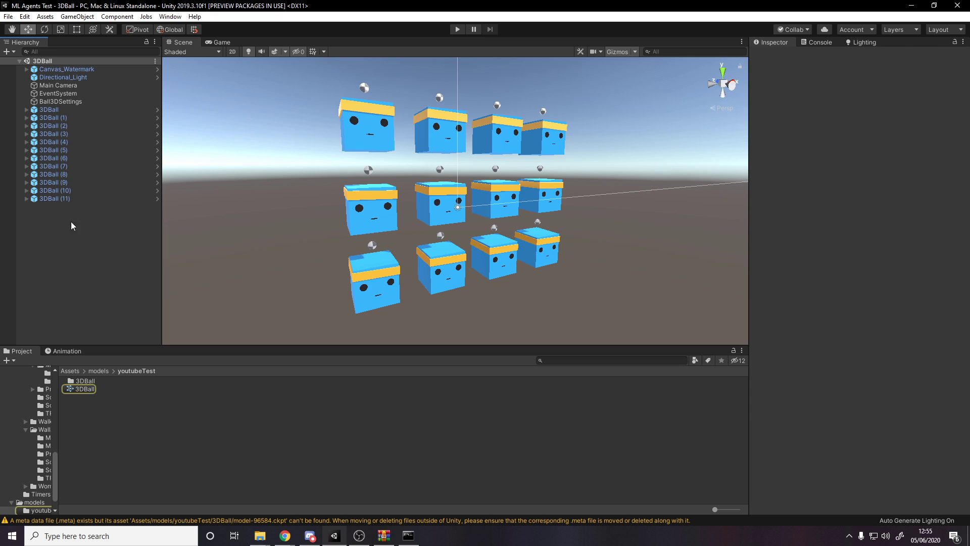
Run the scene to watch the trained 3DBall.nn balance the balls, then stop Play mode
left_click(459, 29)
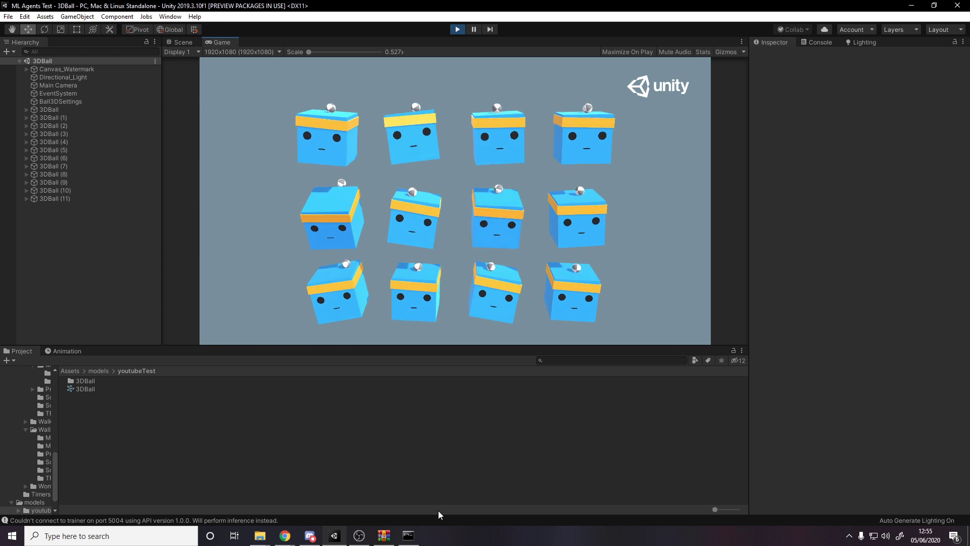
left_click(408, 535)
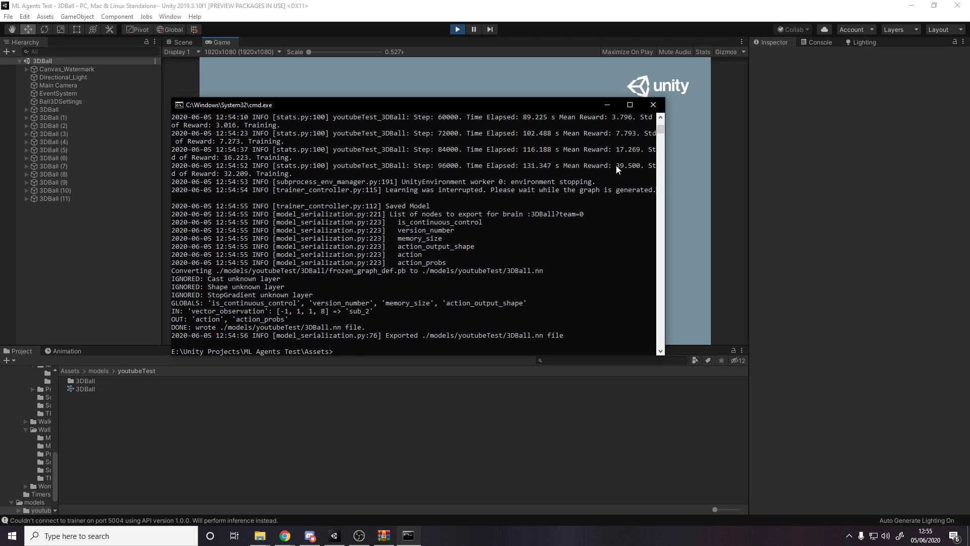
left_click(803, 183)
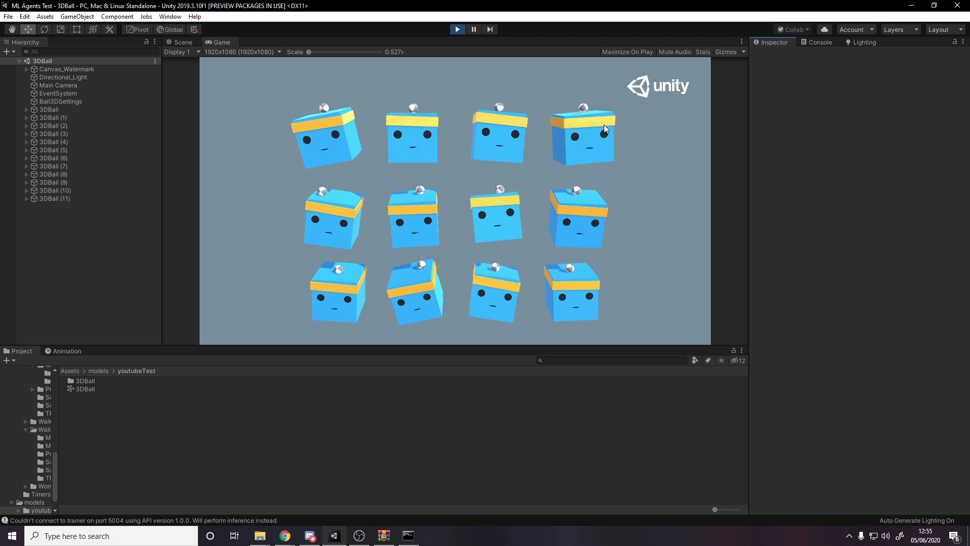
left_click(457, 29)
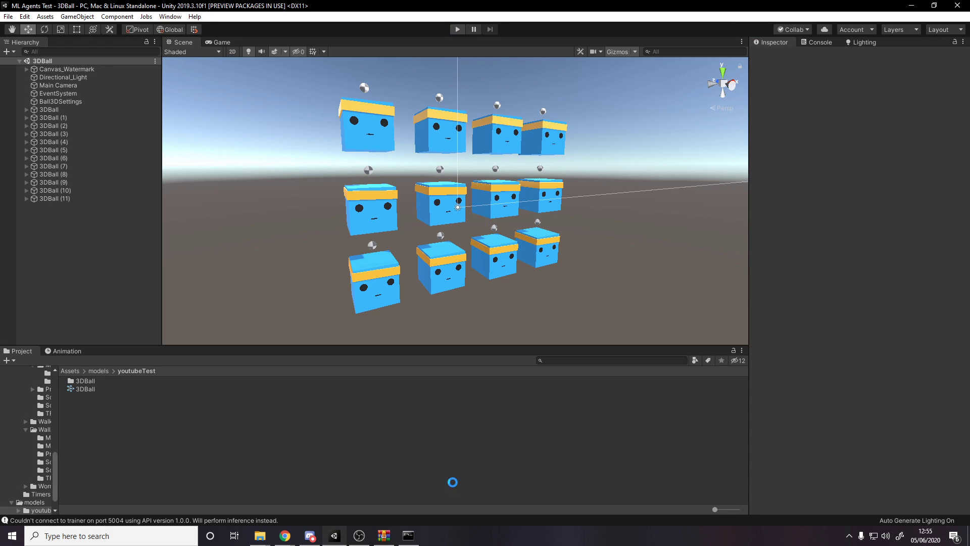
Rerun the youtubeTest mlagents-learn command with --resume and reconnect by playing the Unity scene
left_click(412, 543)
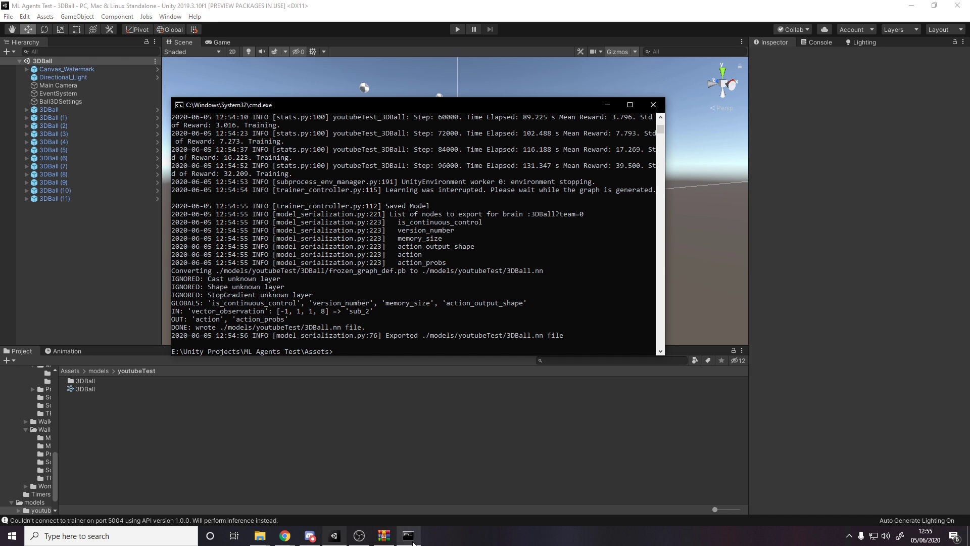
key("Up")
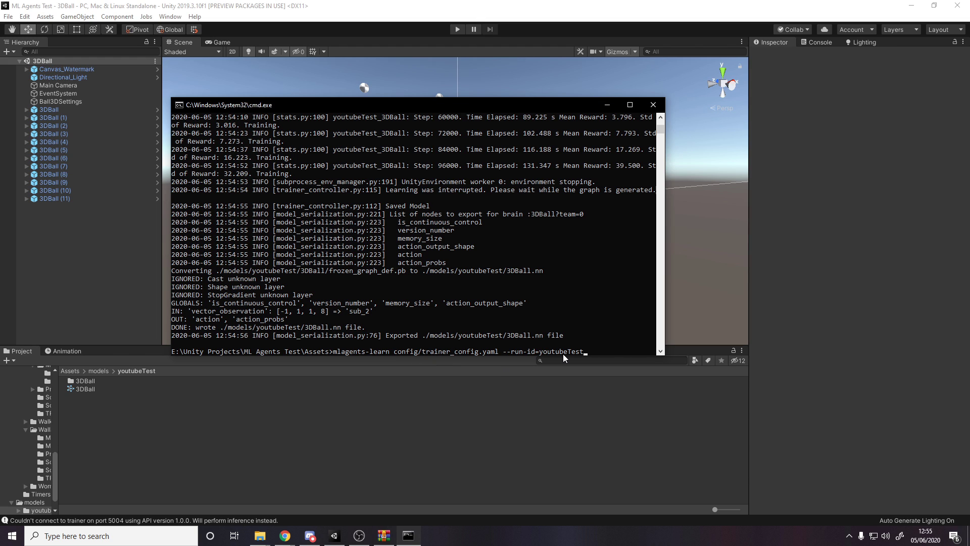
type("--resume")
key("Return")
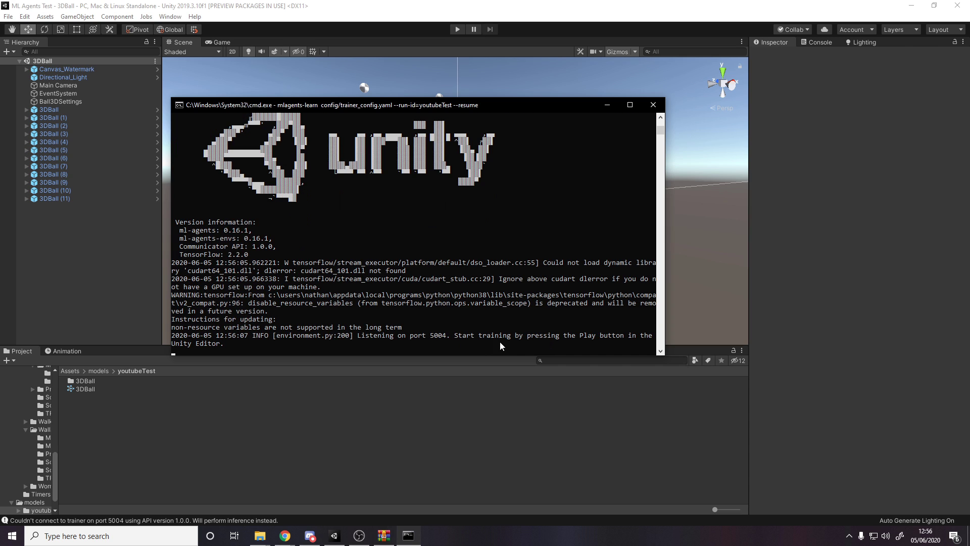
left_click(458, 29)
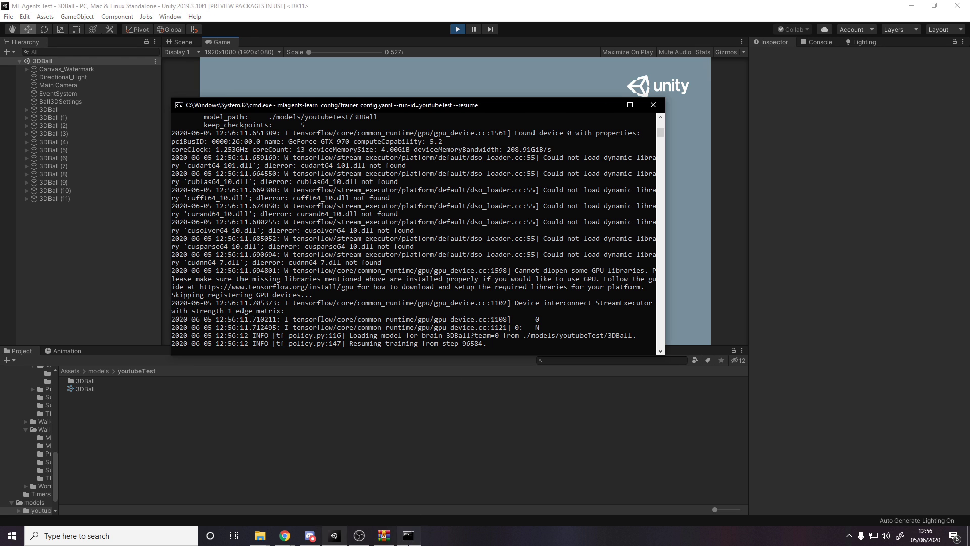
Let resumed training reach step 492000 at mean reward 100 until 3DBall.nn re-exports
key("alt+Tab")
scroll(651, 274, "up", 15)
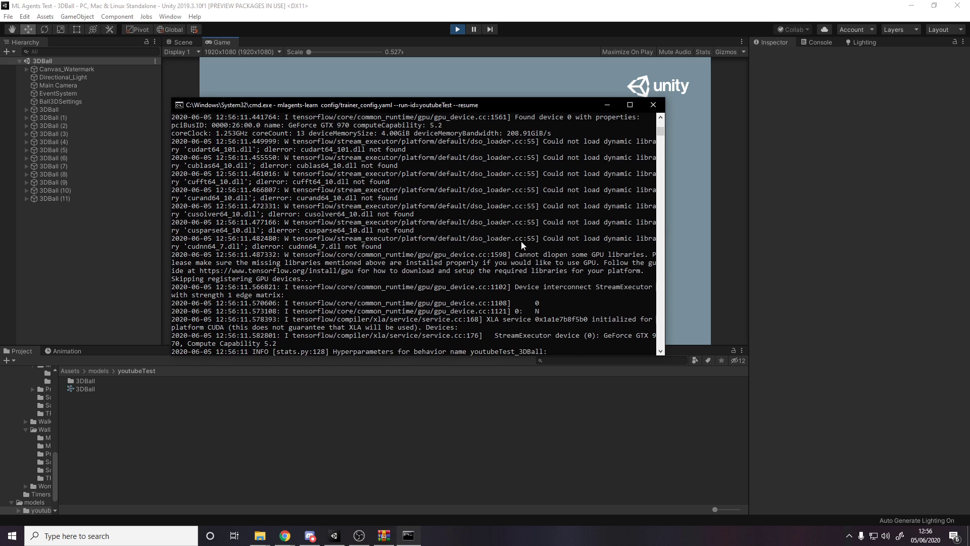
scroll(574, 244, "down", 15)
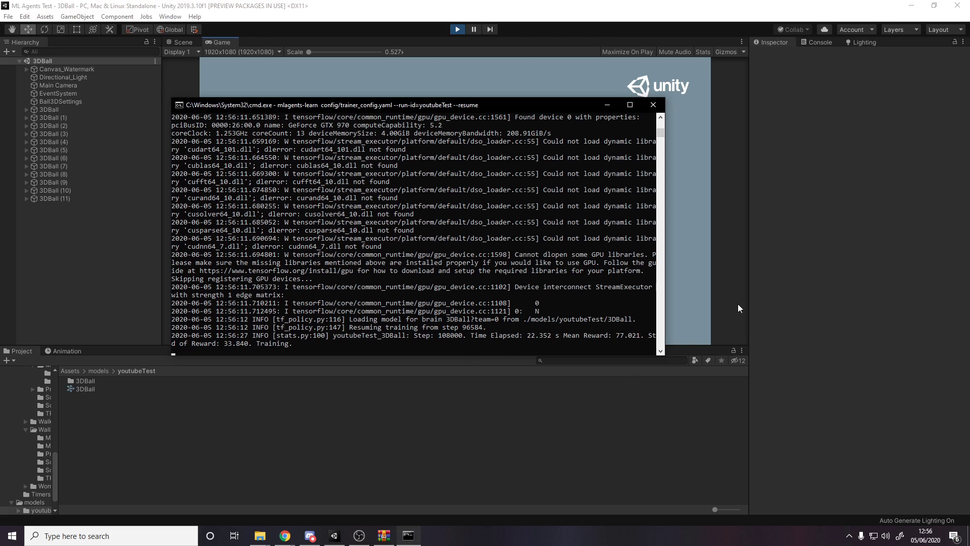
left_click(778, 287)
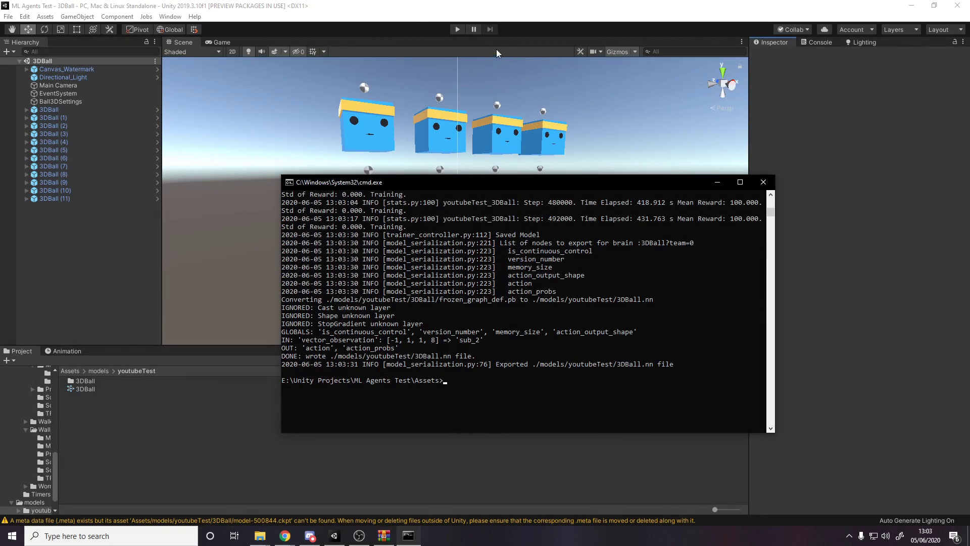
scroll(581, 337, "up", 10)
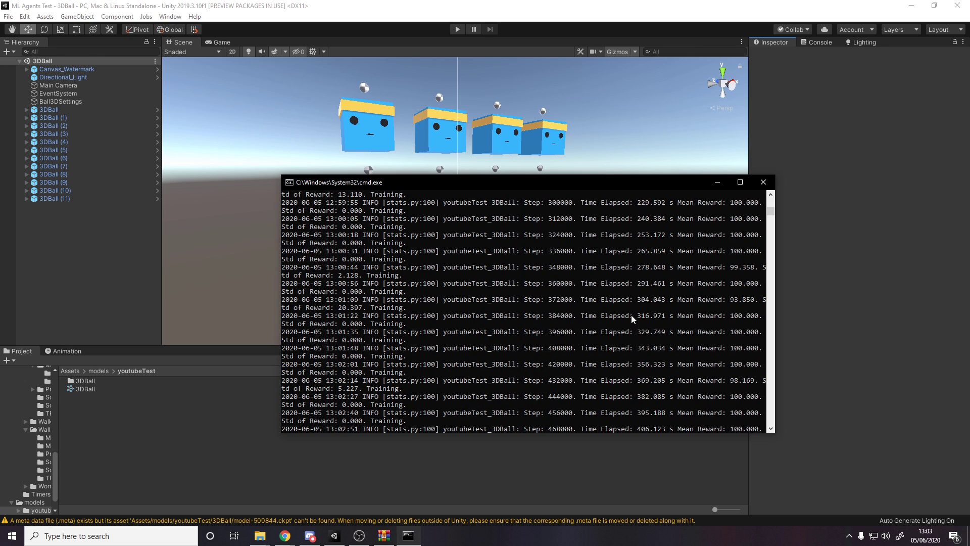
scroll(631, 314, "up", 20)
scroll(620, 307, "down", 15)
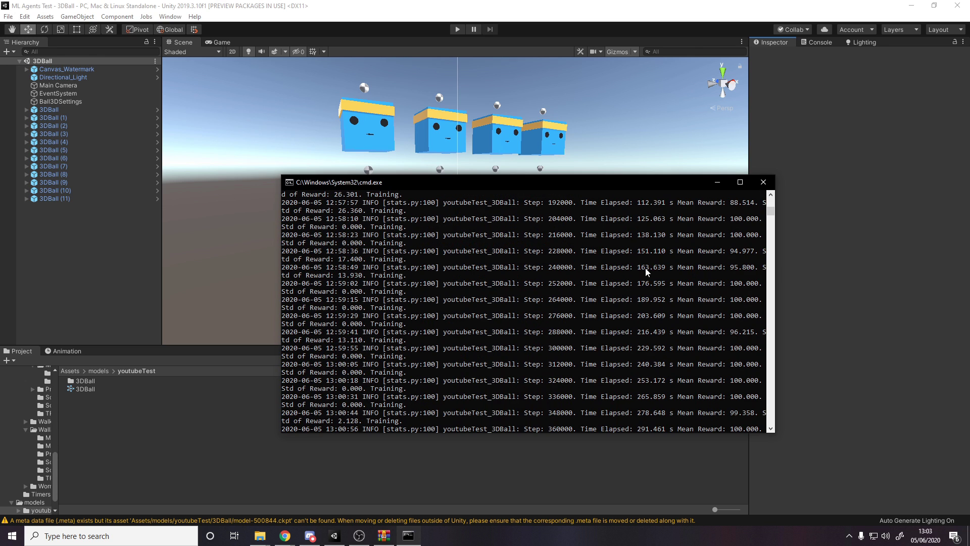
scroll(699, 283, "down", 12)
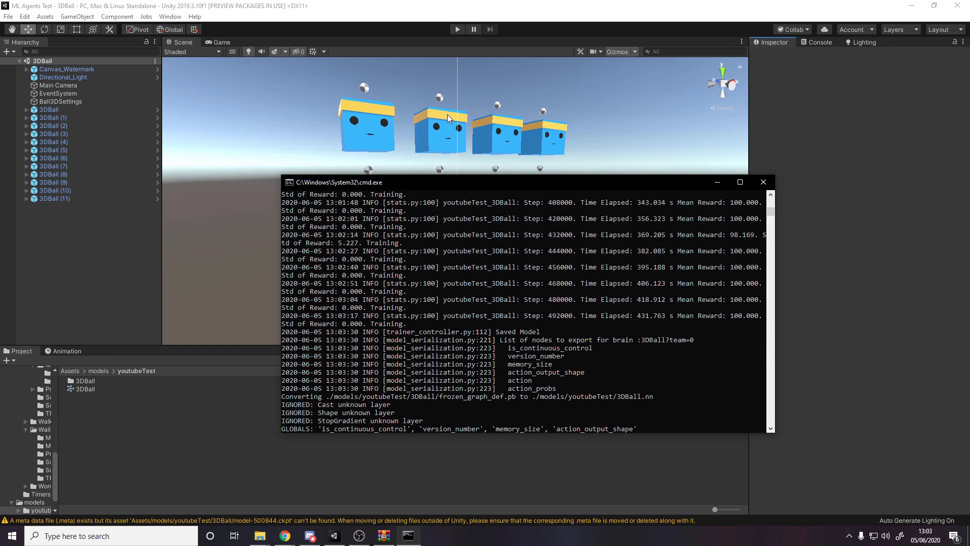
left_click_drag(472, 176, 408, 311)
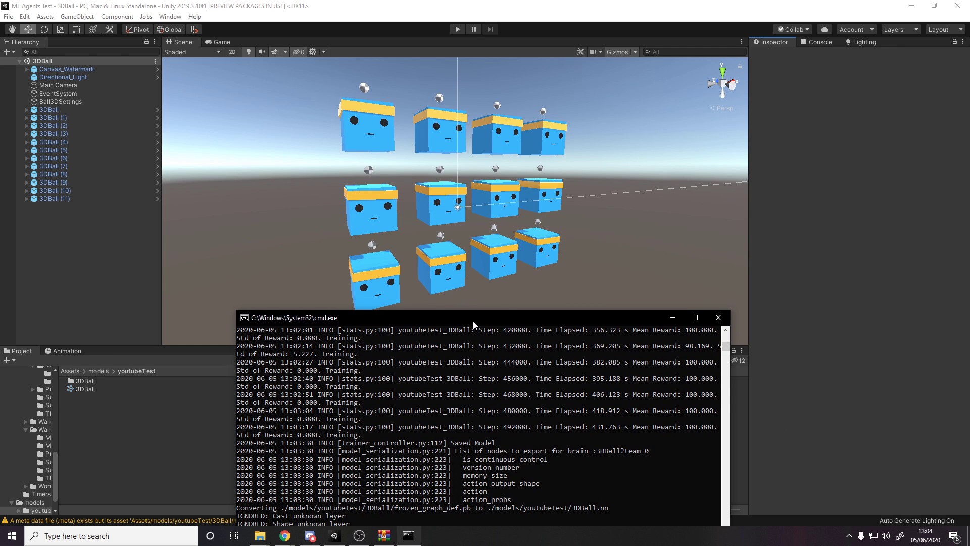
left_click_drag(473, 311, 564, 134)
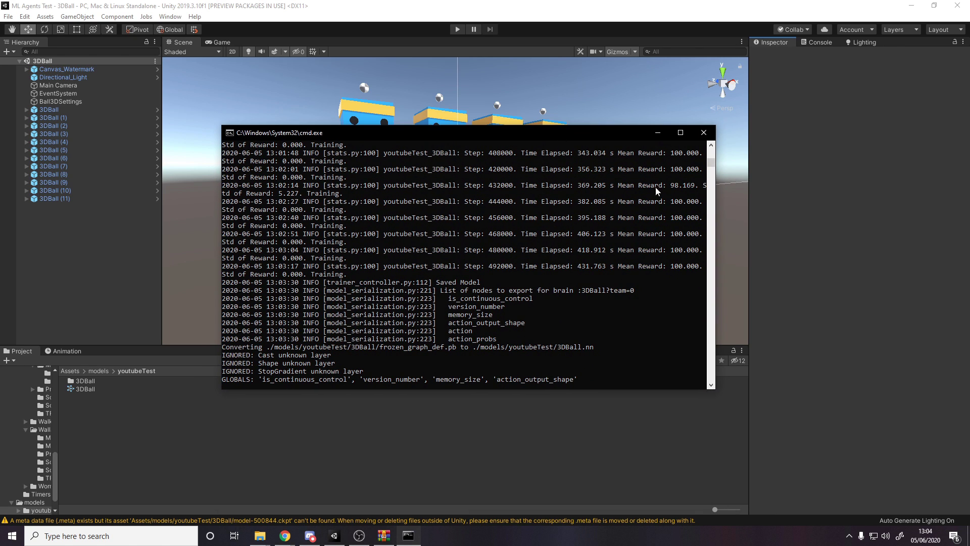
left_click_drag(601, 138, 567, 148)
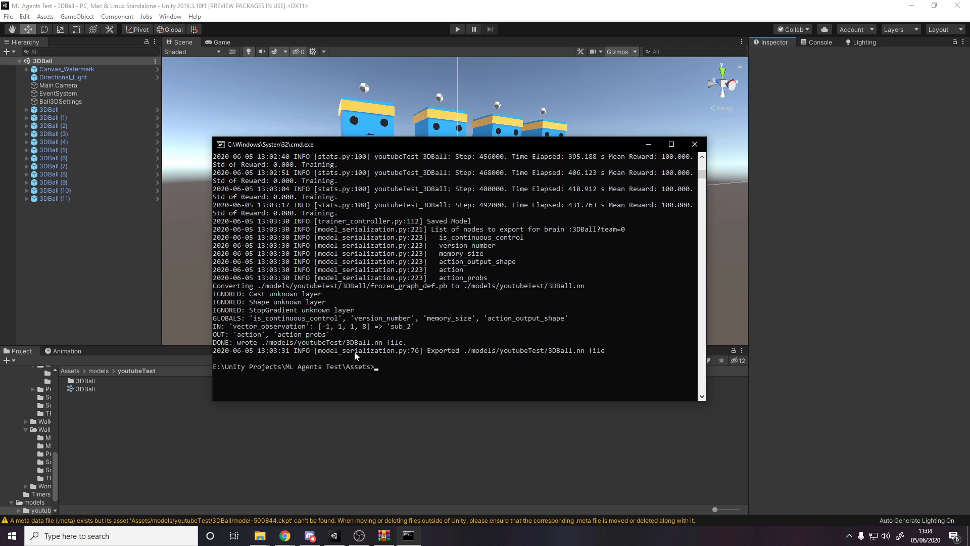
type("configdawd")
key("BackSpace")
key("BackSpace")
key("BackSpace")
key("BackSpace")
Close the cmd.exe console, confirm the 3DBall prefab's Agent Model is 3DBall, and exit Prefab Mode
left_click(706, 146)
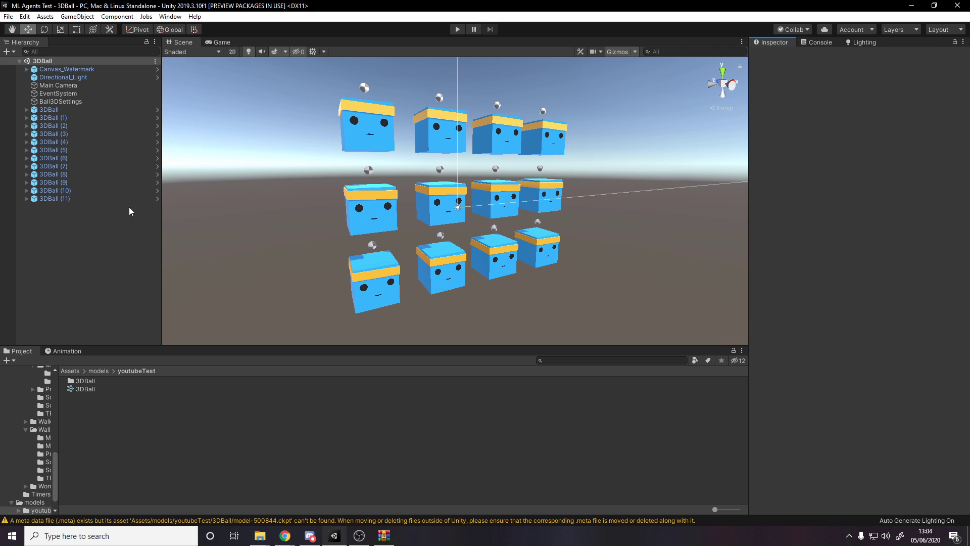
left_click(158, 111)
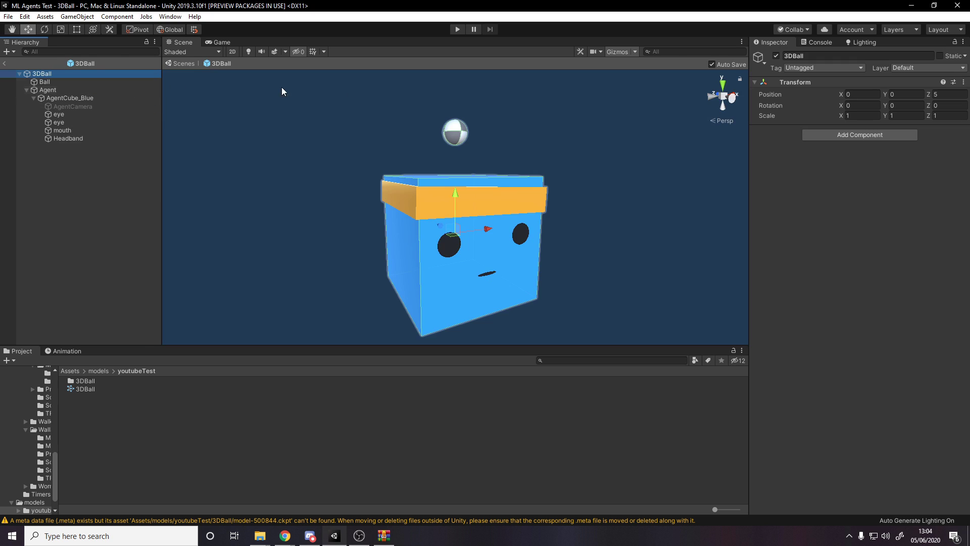
left_click(76, 90)
left_click(889, 275)
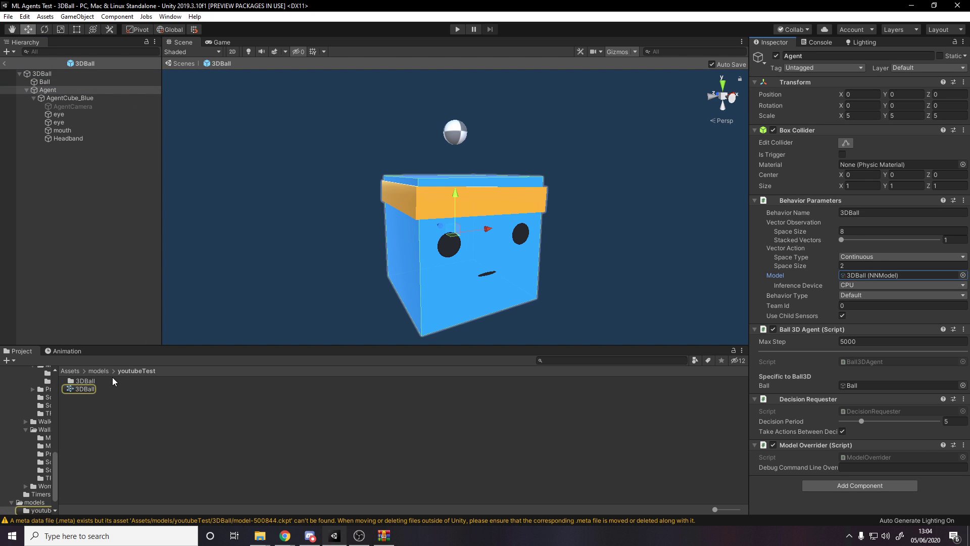
left_click(4, 63)
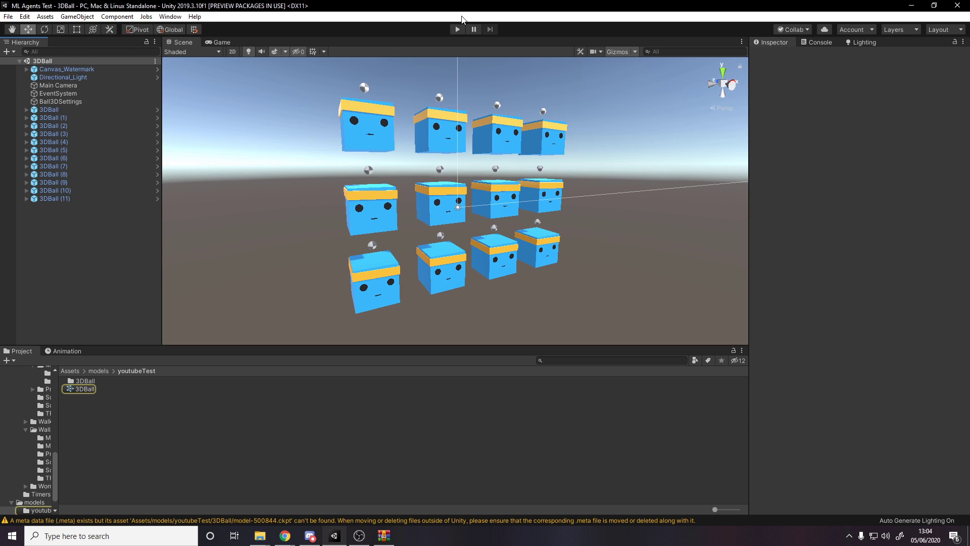
Play the 3DBall scene and maximize the Game view to watch all twelve agents balance
left_click(458, 29)
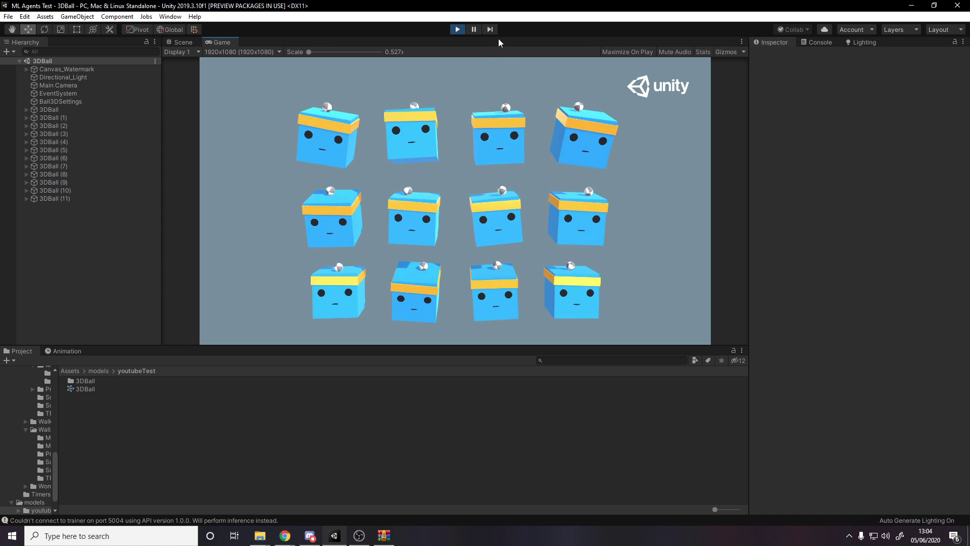
left_click(741, 41)
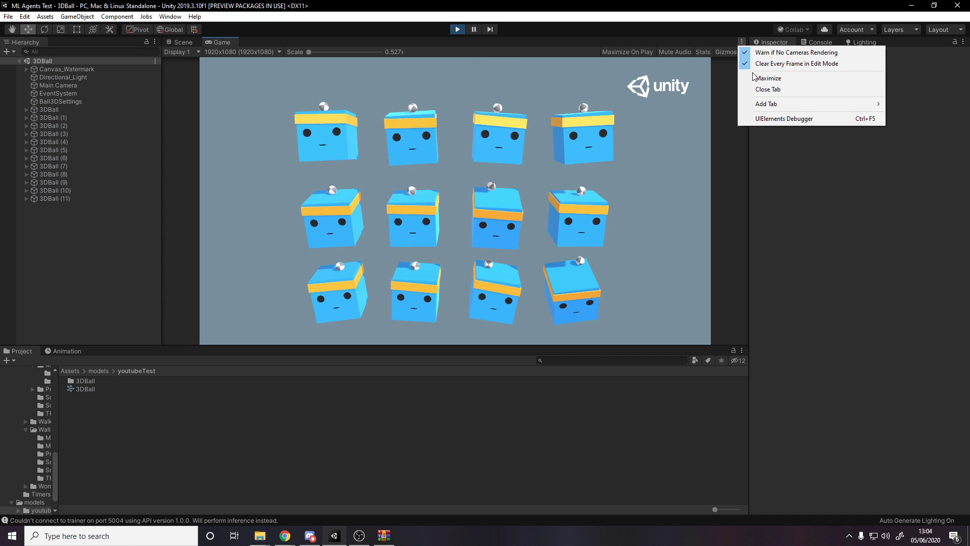
left_click(758, 78)
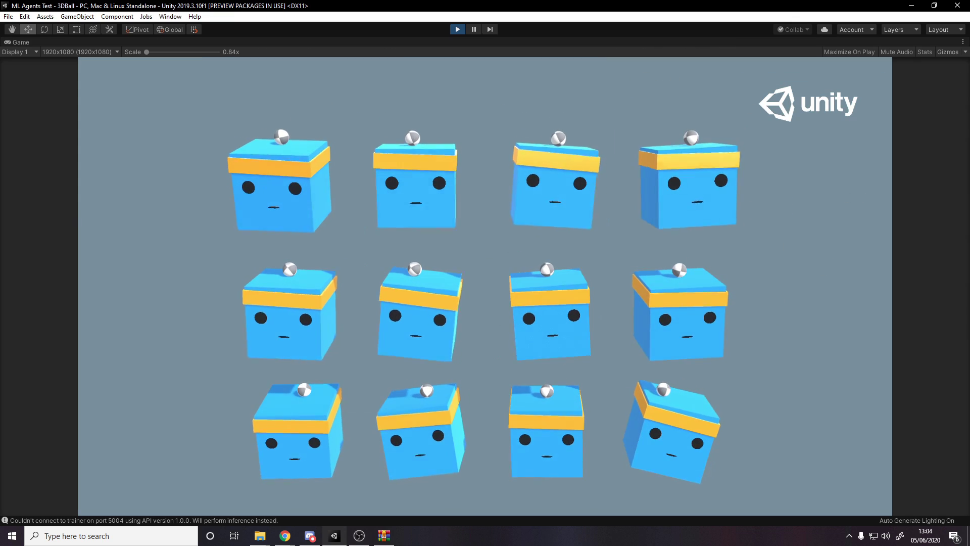